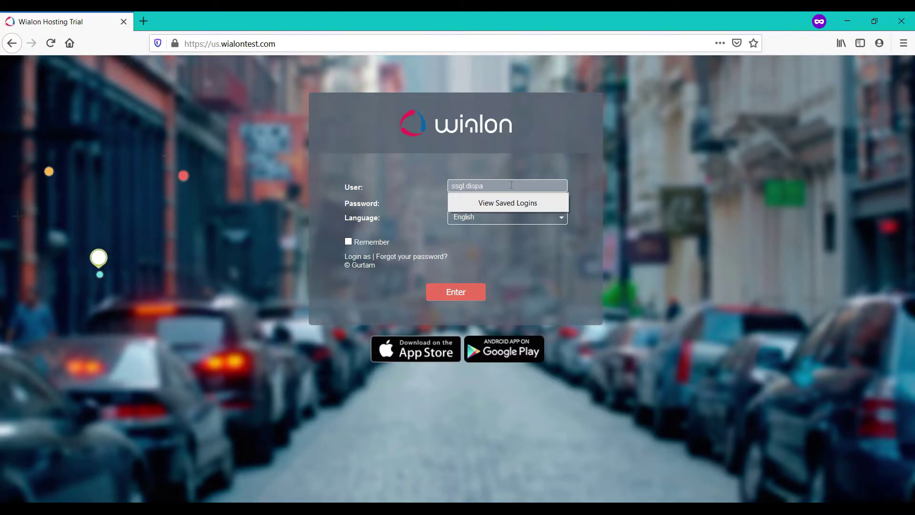
Log in to Wialon Hosting with the dispatching account and launch the YLogDispatch app.
type("123")
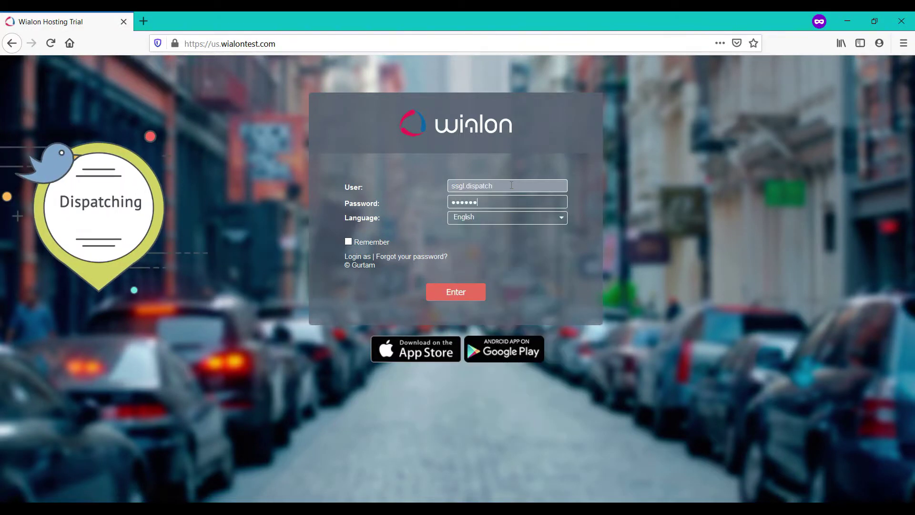
key("Return")
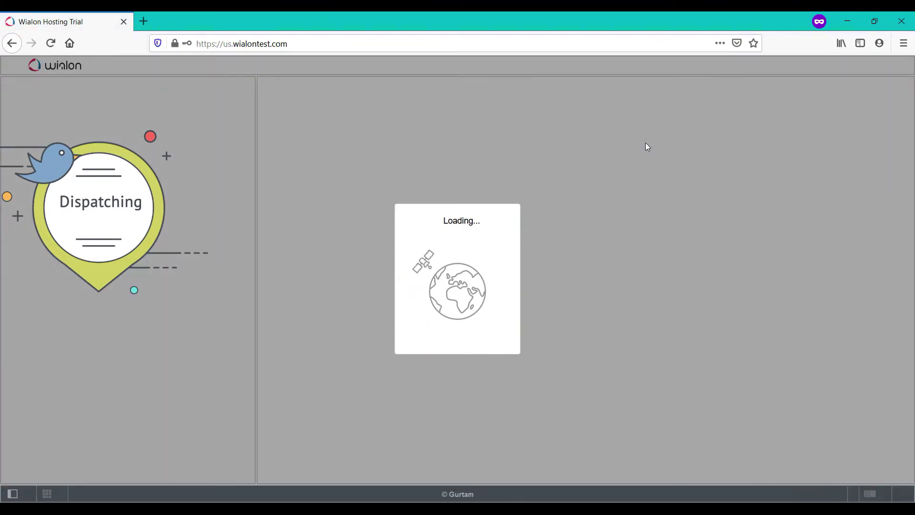
left_click(839, 69)
mouse_move(747, 164)
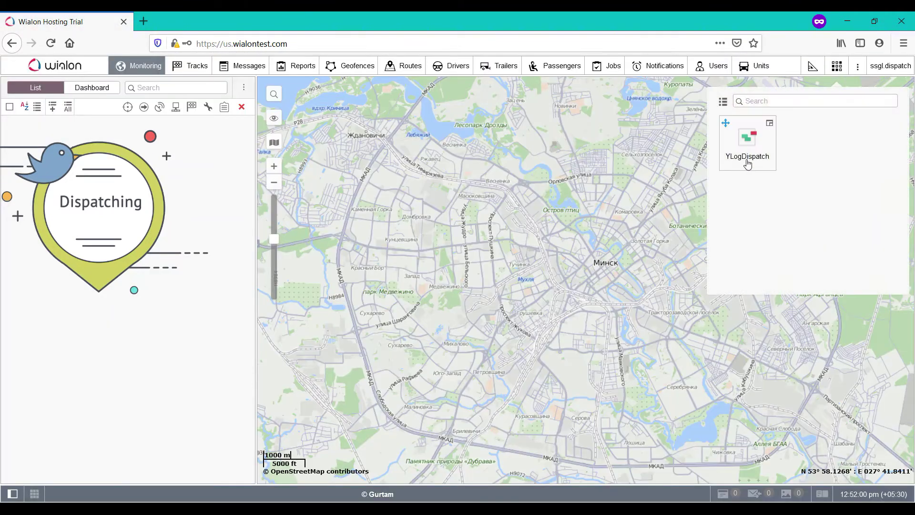
left_click(751, 144)
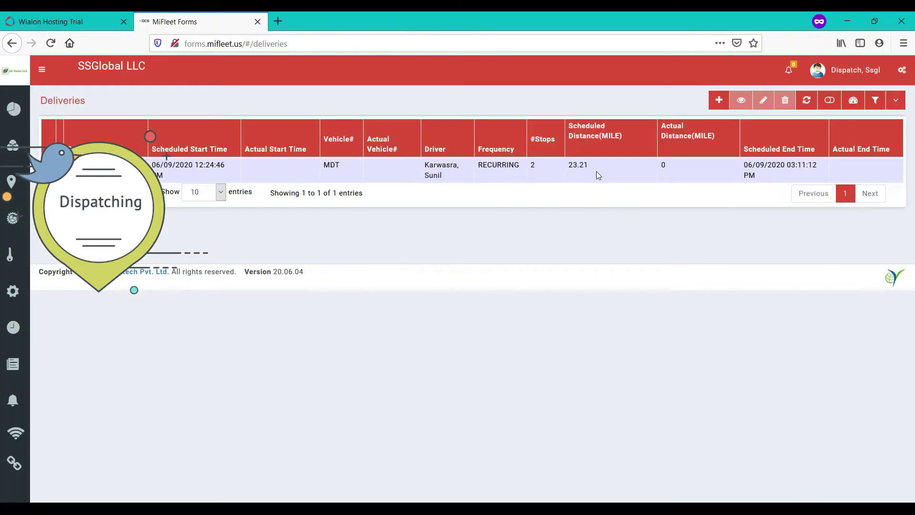
Open the POD and Noke Demo Dispatch details and zoom around its route map.
left_click(46, 72)
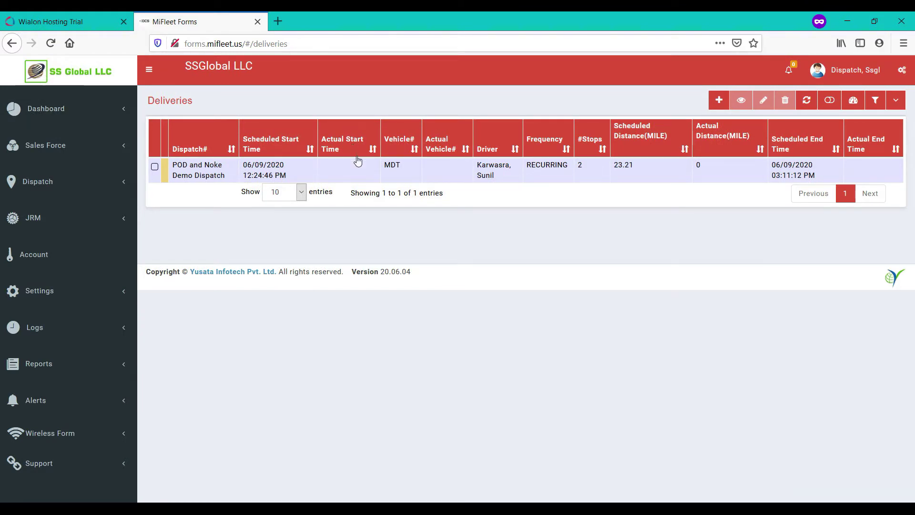
left_click(369, 173)
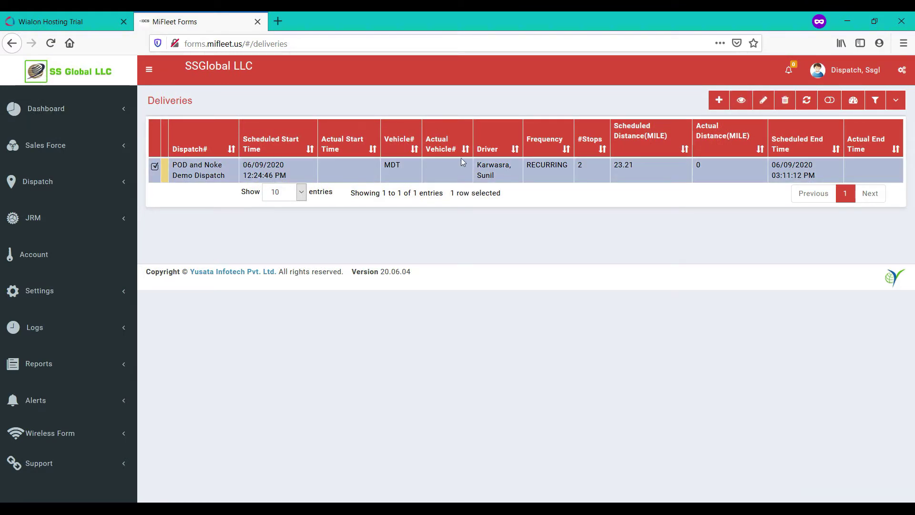
left_click(744, 110)
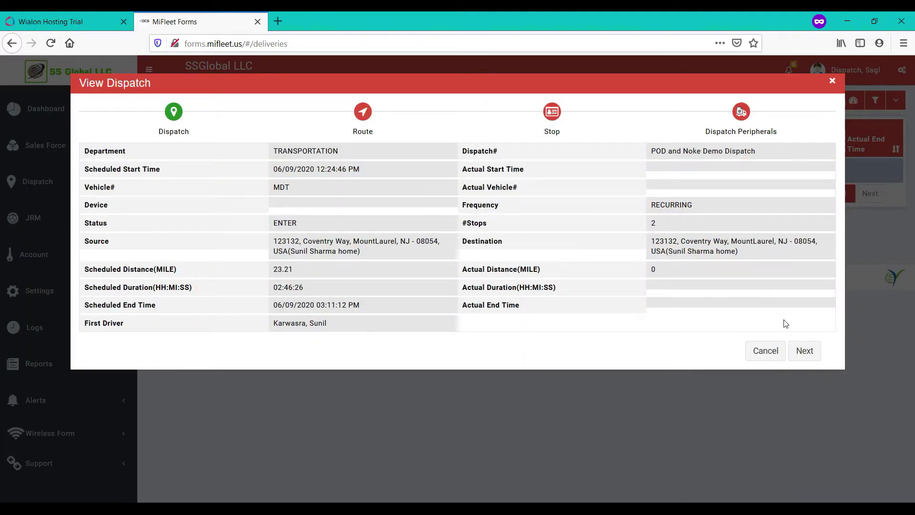
left_click(805, 351)
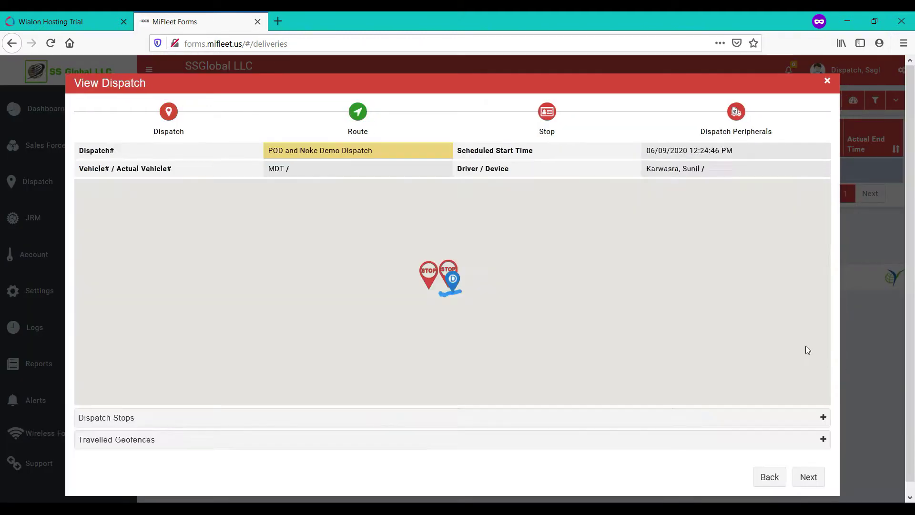
scroll(454, 276, "up", 5)
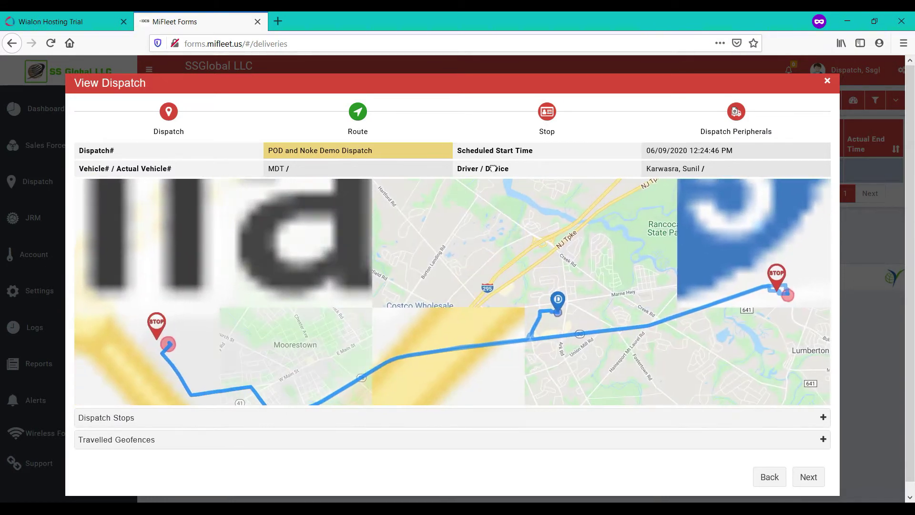
scroll(462, 219, "down", 1)
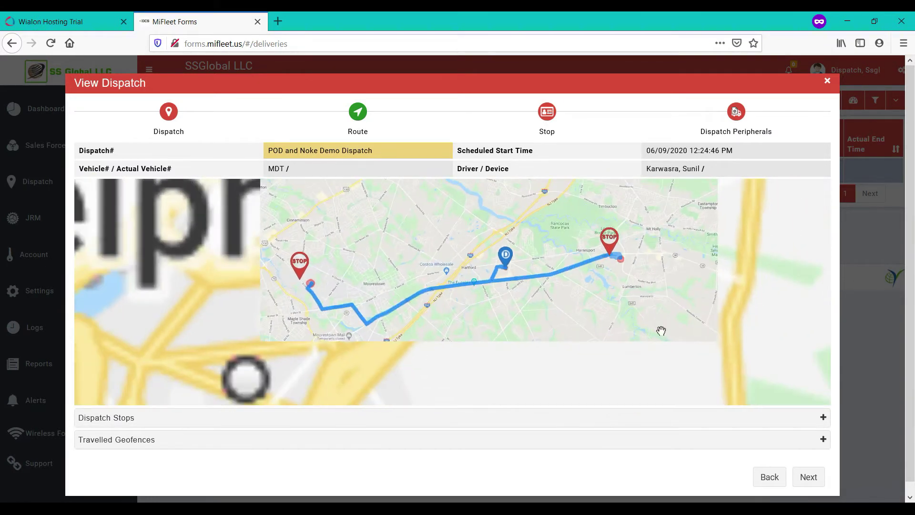
Expand the Dispatch Stops list and scroll through its two stops.
left_click(812, 419)
scroll(304, 436, "down", 1)
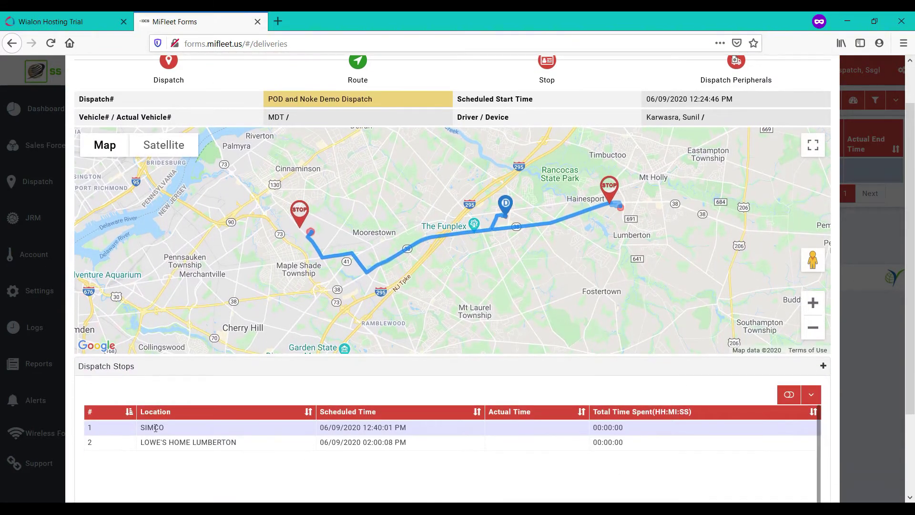
double_click(126, 369)
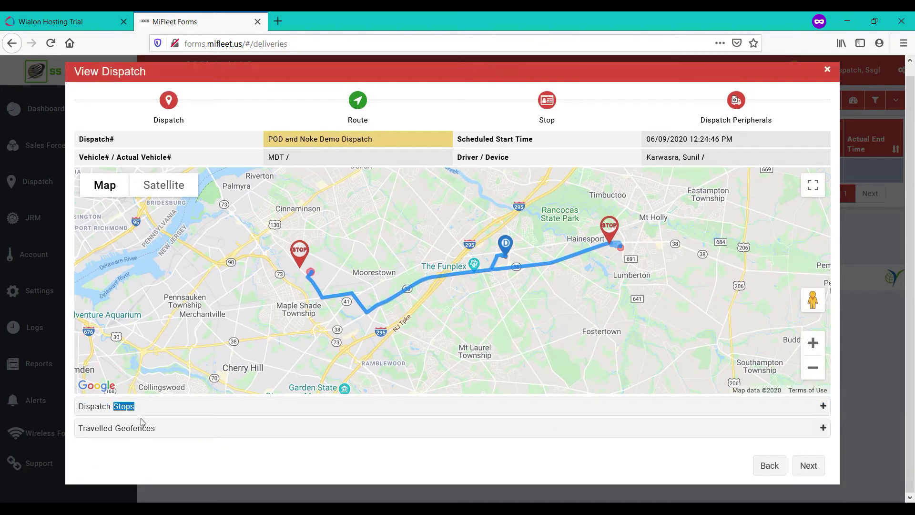
left_click(119, 414)
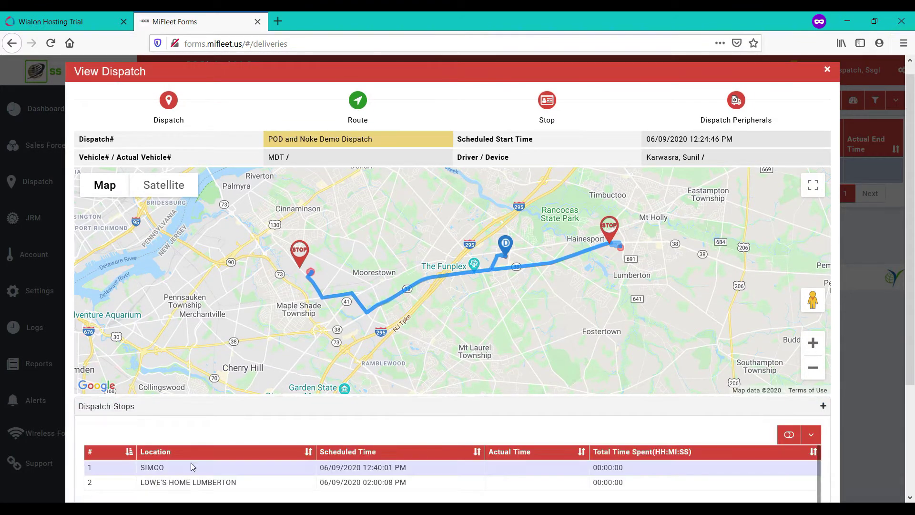
scroll(198, 466, "down", 1)
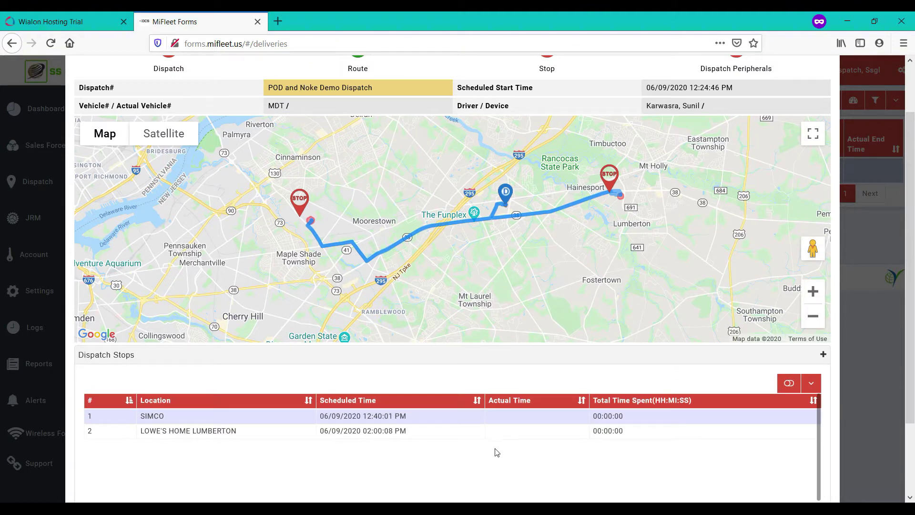
scroll(659, 437, "up", 1)
scroll(761, 425, "down", 3)
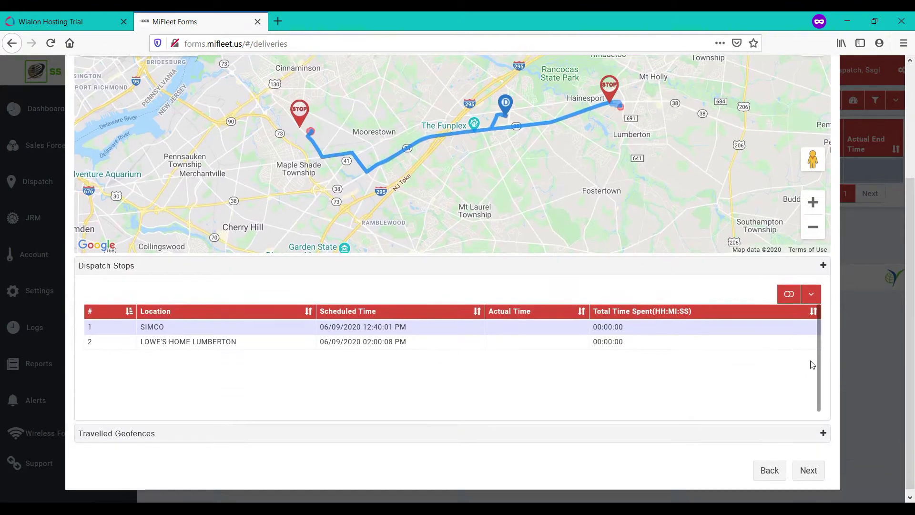
left_click(107, 265)
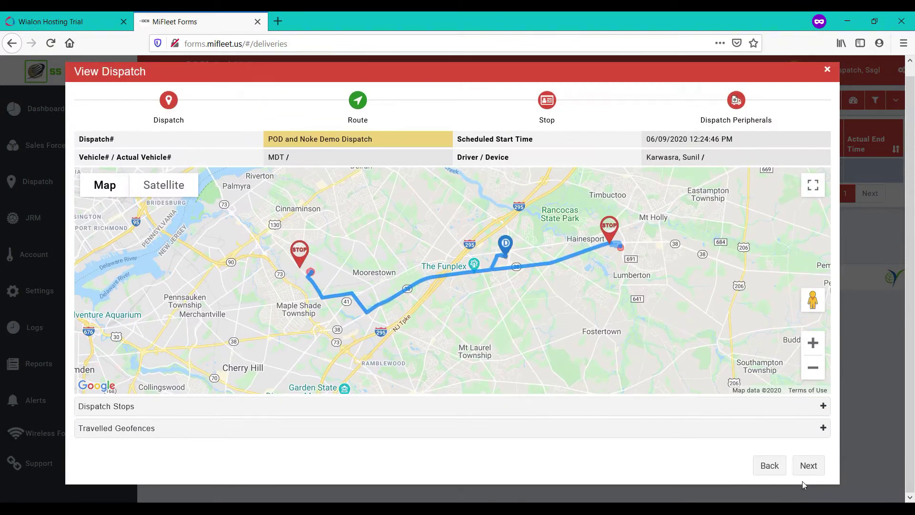
On the Stop grid, expand the orders for the SIMCO stop and the second stop.
left_click(815, 470)
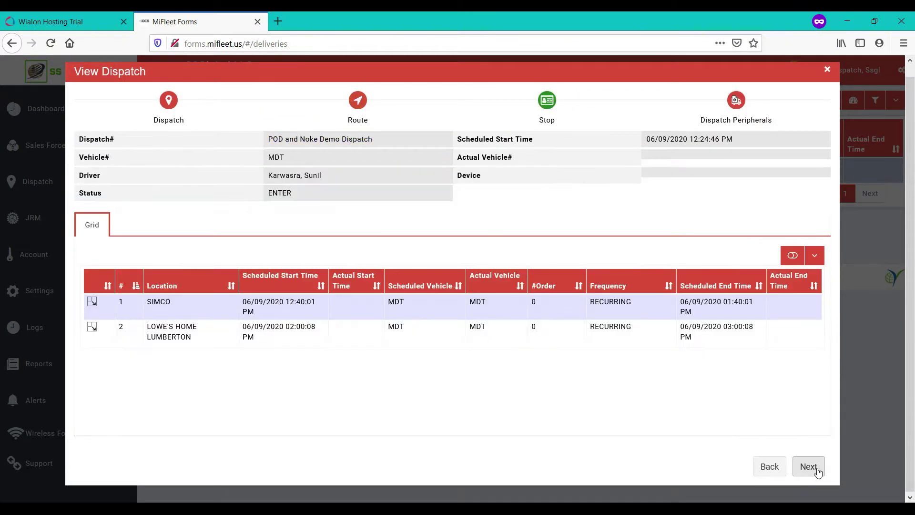
left_click(92, 303)
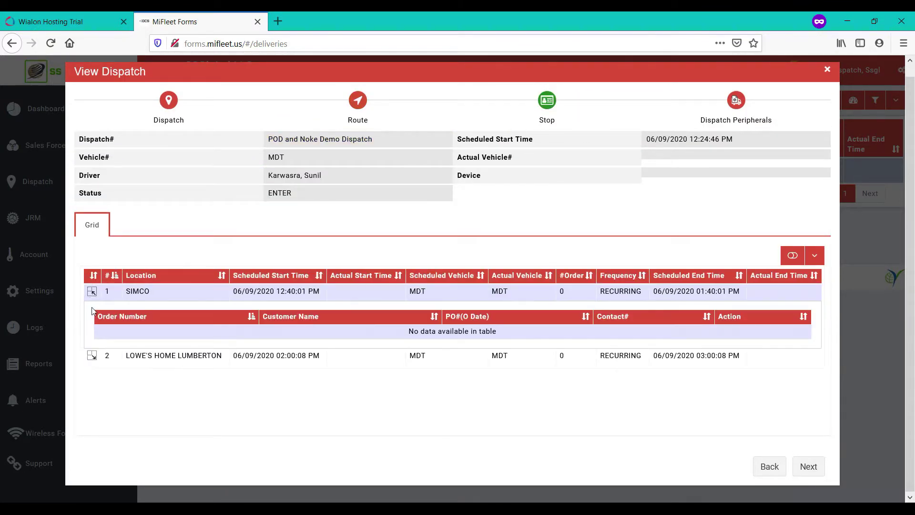
left_click(91, 357)
Check the first lock's audit history and the attached YLogForms, then close the dispatch details.
left_click(808, 466)
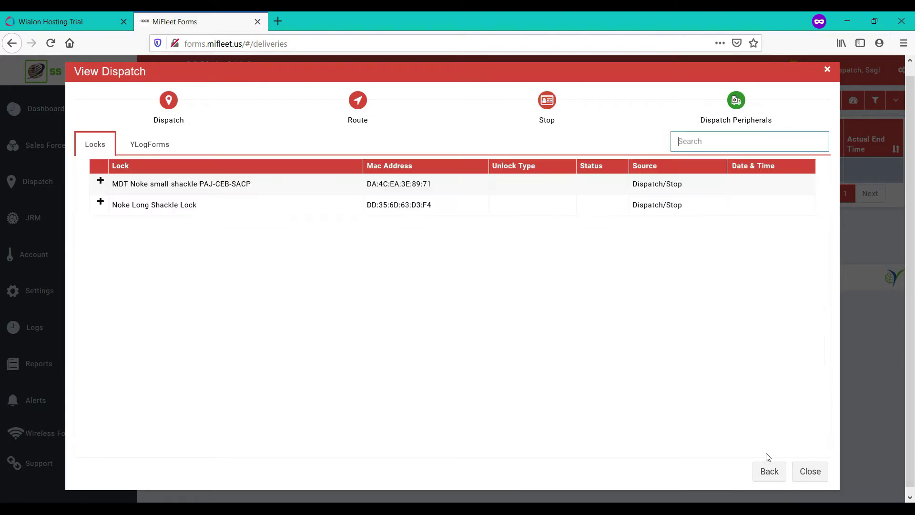
left_click(100, 182)
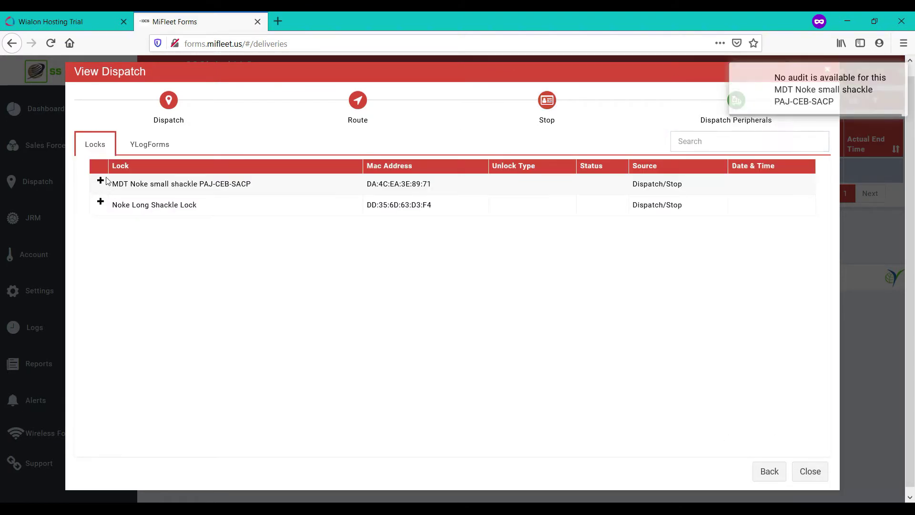
left_click(147, 144)
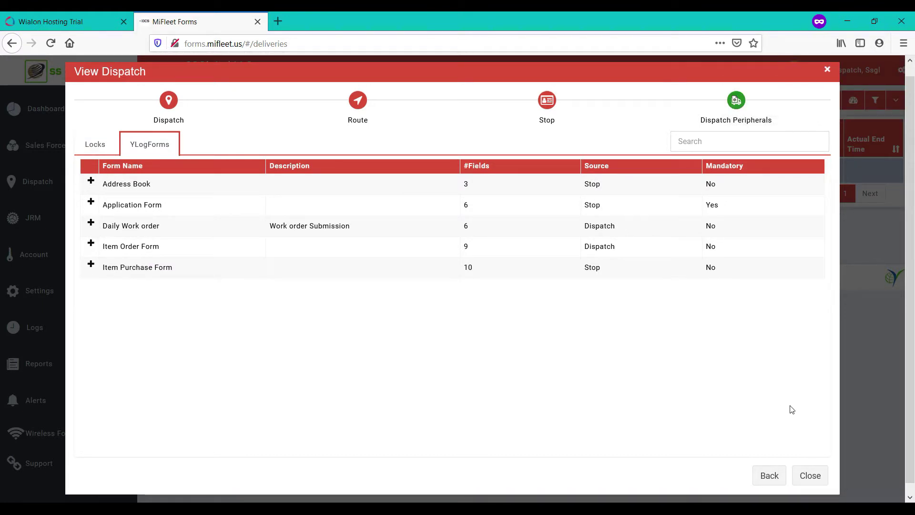
left_click(811, 475)
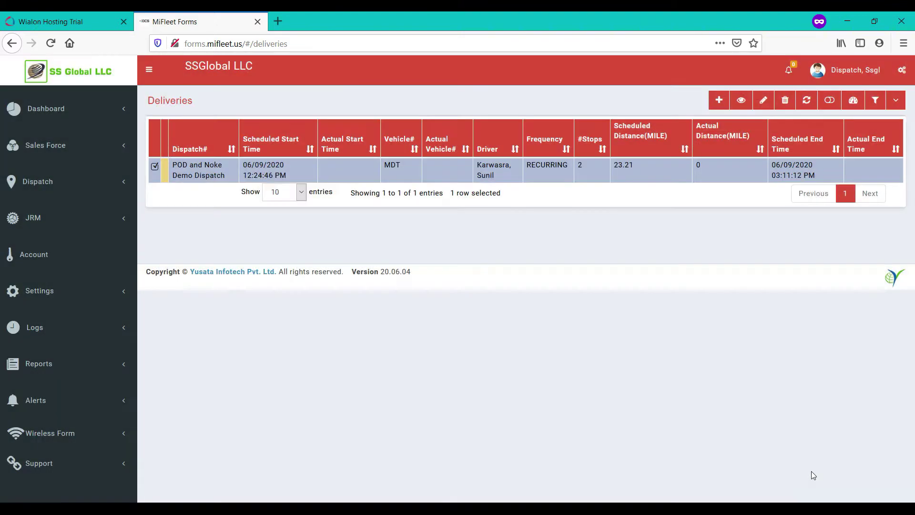
left_click(818, 72)
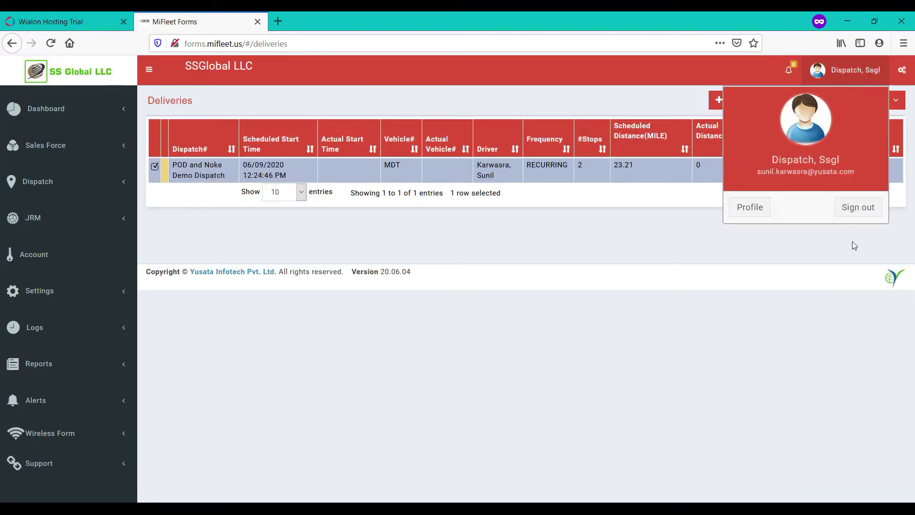
Sign out of MiFleet Forms, close its tab and log out of Wialon.
left_click(856, 208)
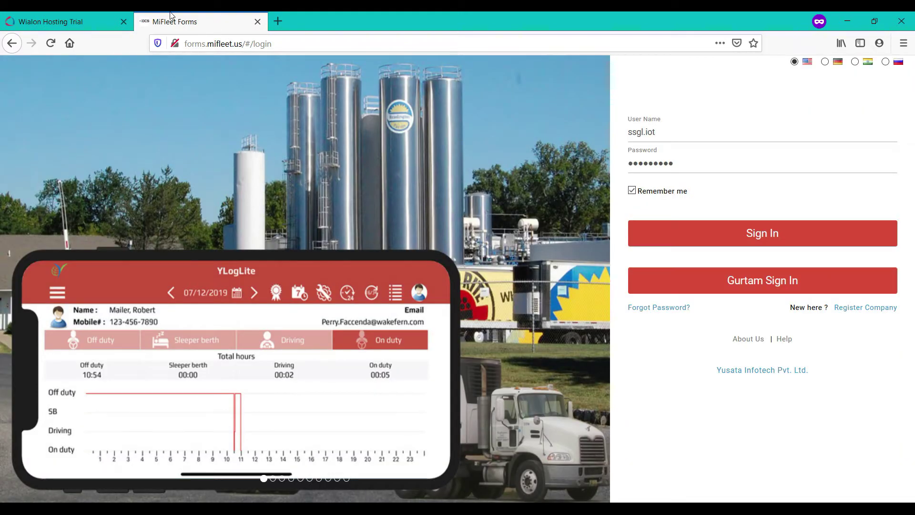
middle_click(170, 15)
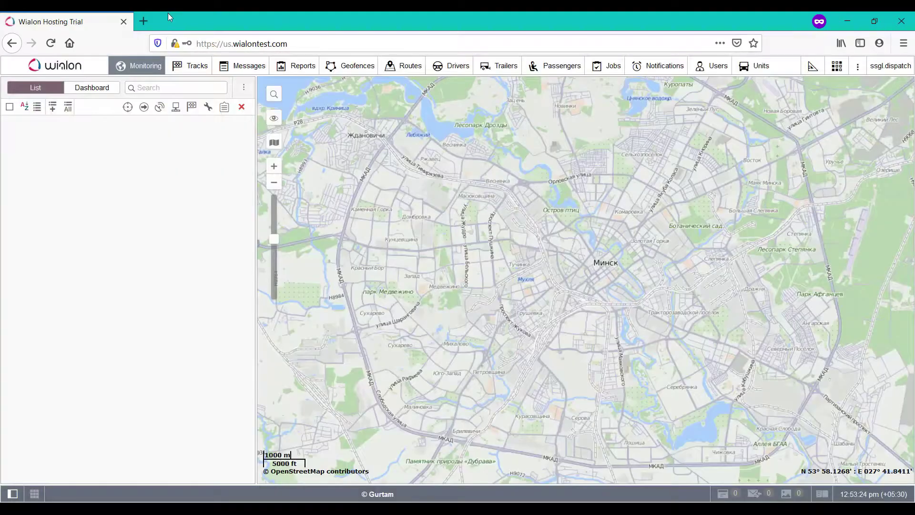
left_click(898, 70)
left_click(864, 181)
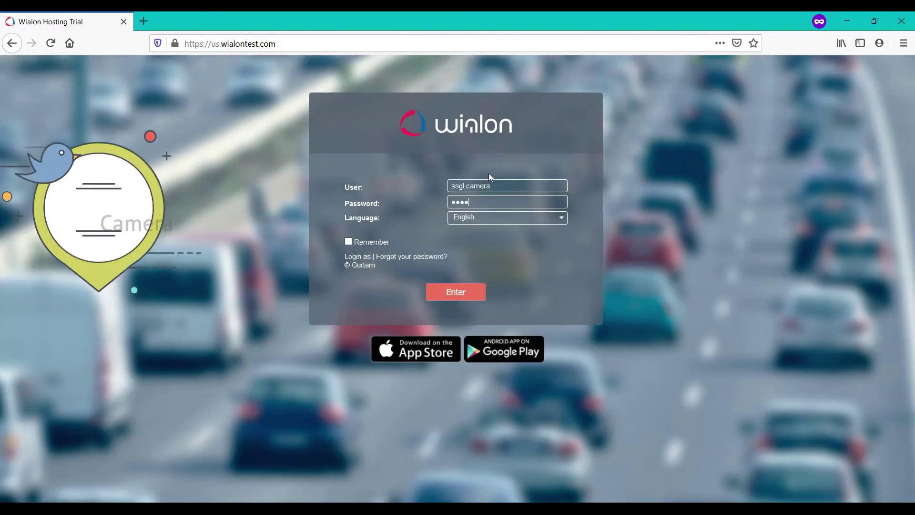
Log in with the camera account and launch the YLogDashcam app.
type("•••••")
key("Return")
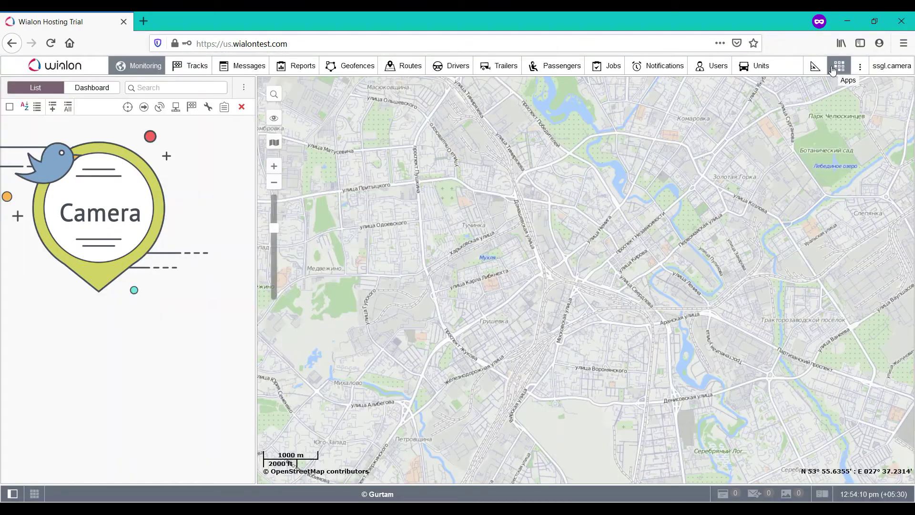
left_click(839, 65)
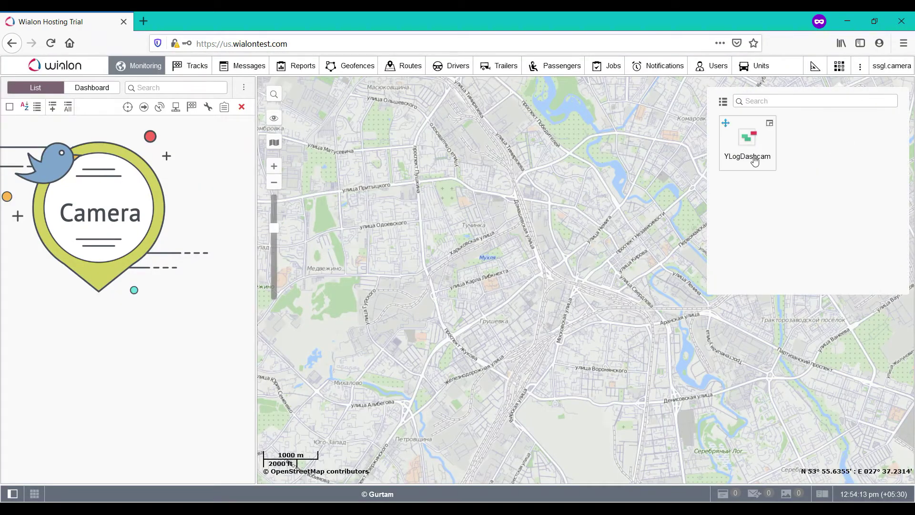
left_click(754, 162)
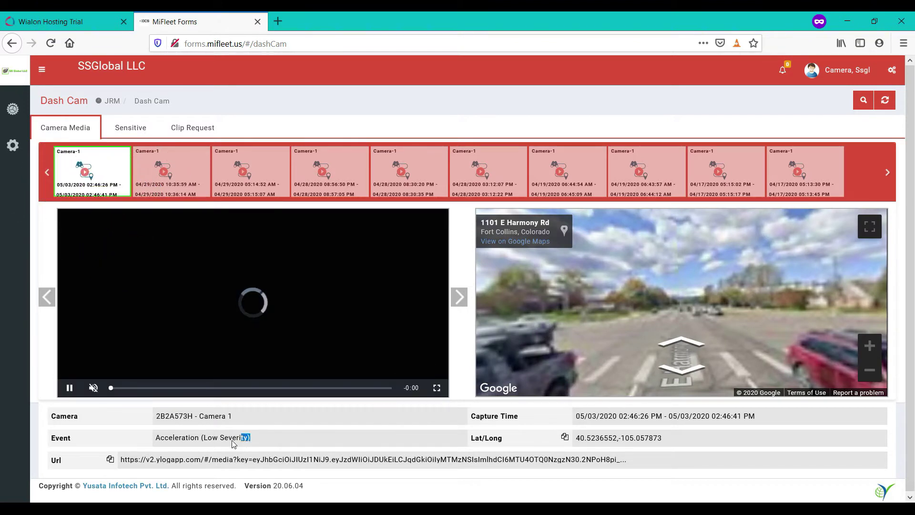
Select the Acceleration (Low Severity) event text and rotate the dash-cam and street views.
left_click_drag(183, 439, 155, 437)
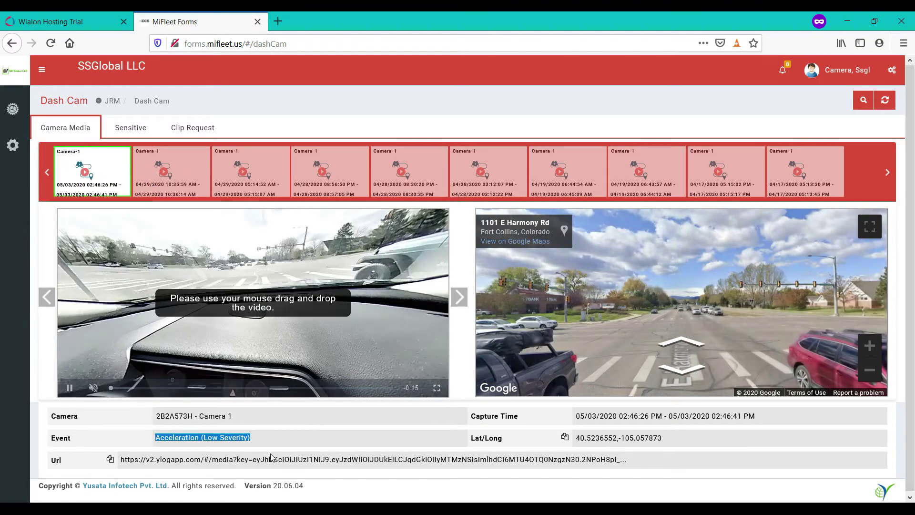
left_click_drag(252, 348, 274, 318)
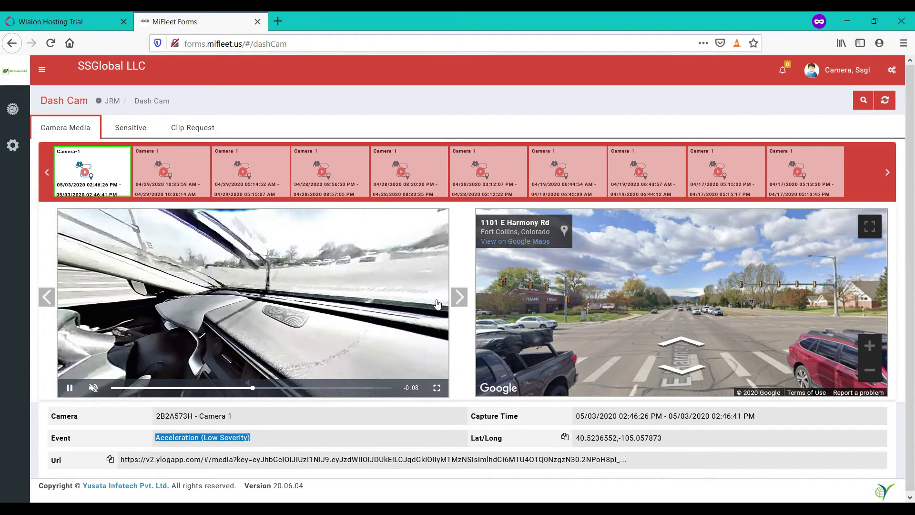
left_click_drag(432, 307, 323, 312)
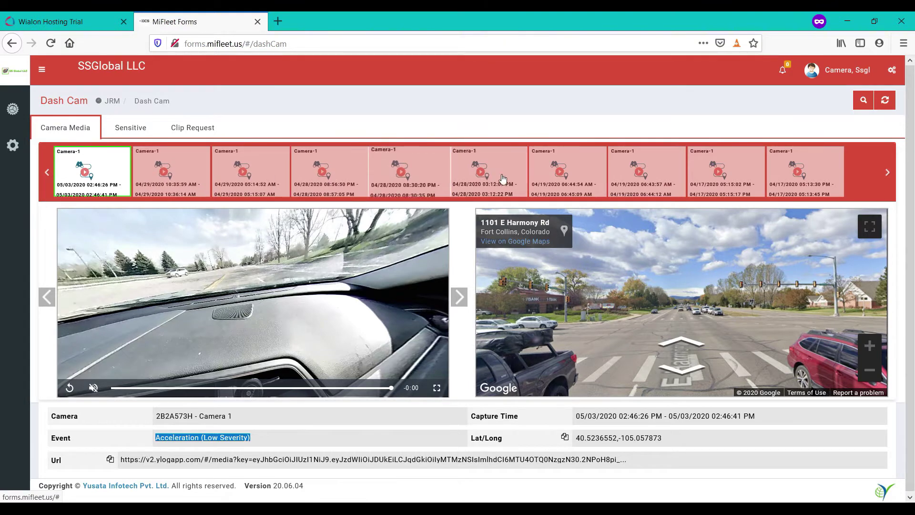
left_click_drag(637, 285, 506, 378)
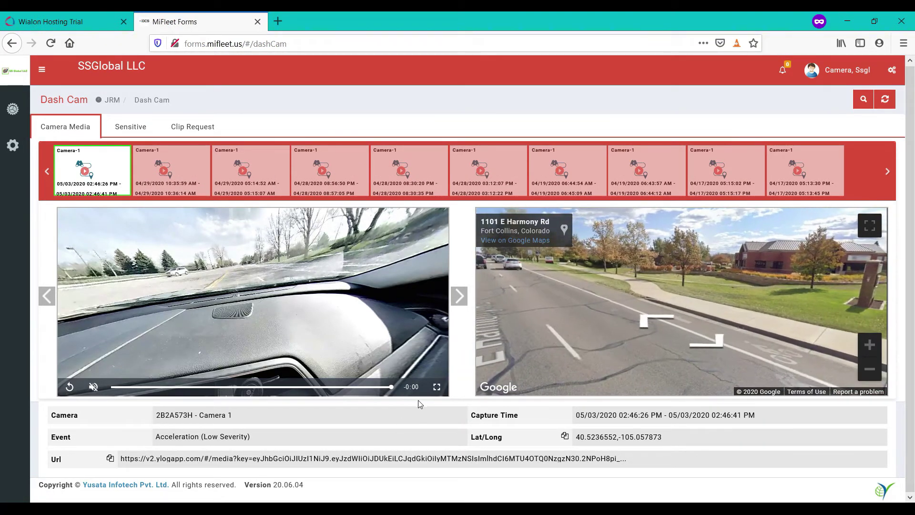
Sign out of MiFleet Forms and close its tab.
left_click(848, 70)
left_click(840, 202)
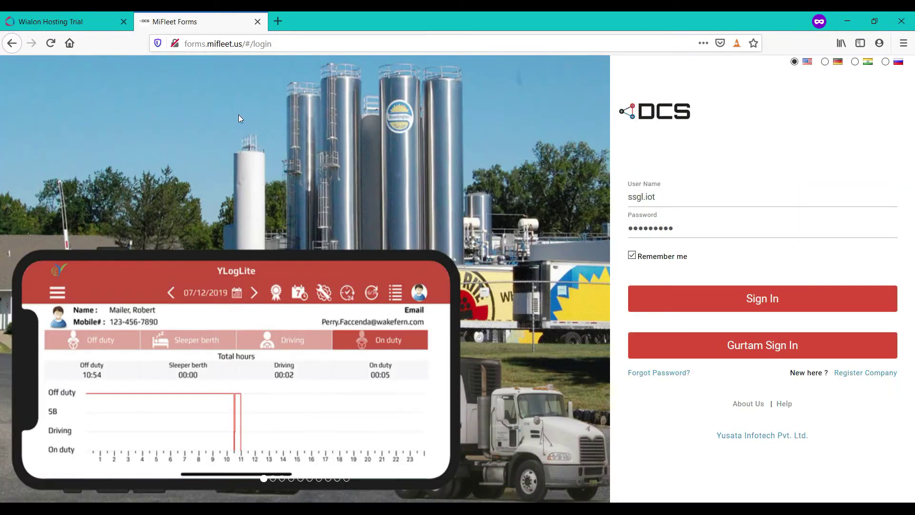
left_click(257, 22)
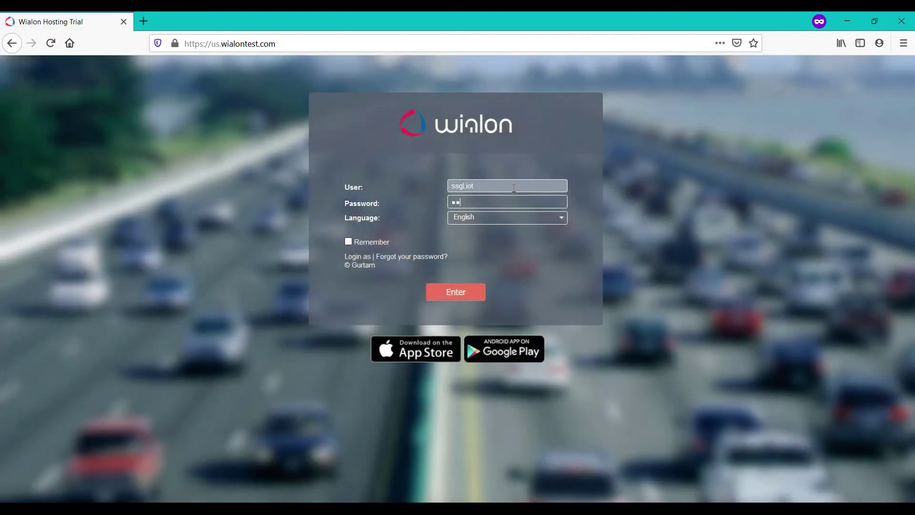
Log in to Wialon under the IoT account and dismiss the account blocking warning.
type("***")
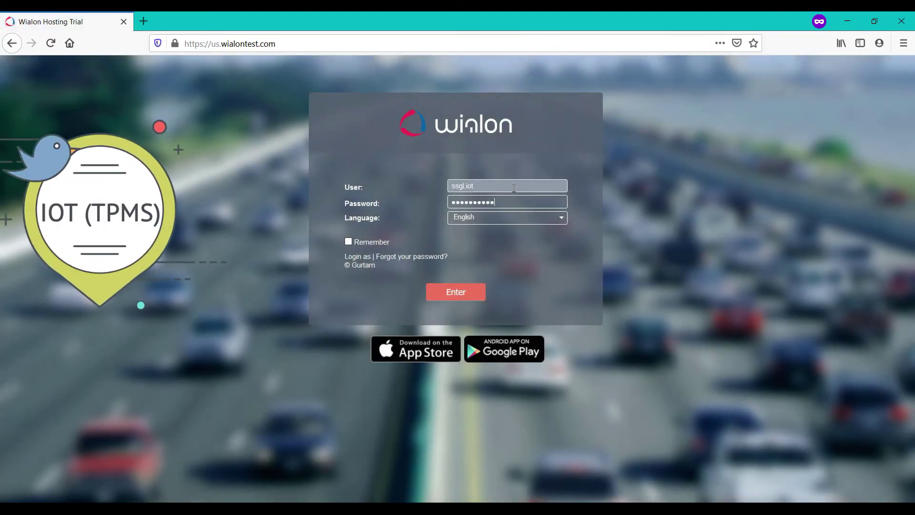
key("Return")
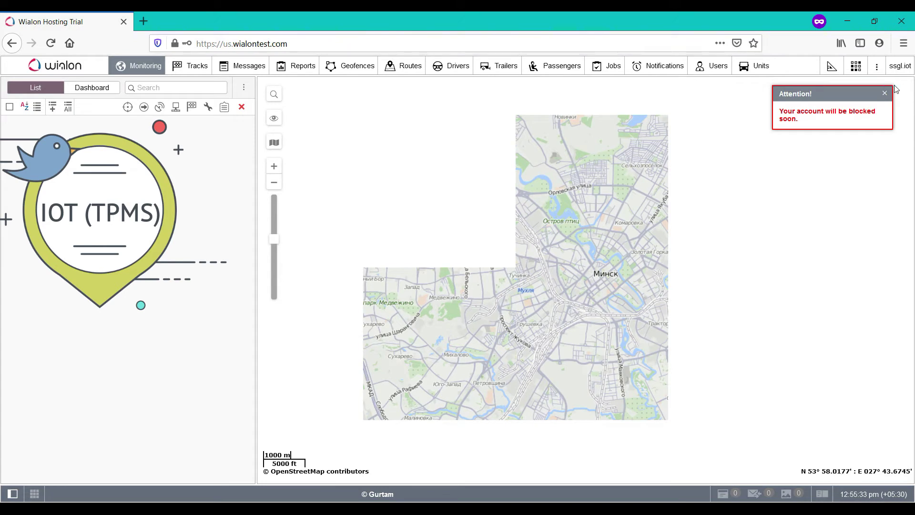
left_click(886, 94)
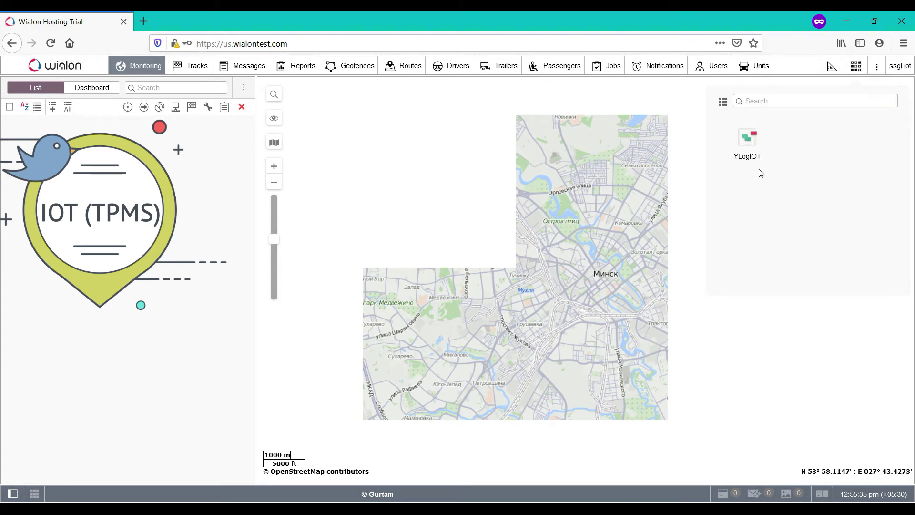
Launch YLoglOT and search the sensor logs for the single day 01/13/2020.
left_click(750, 158)
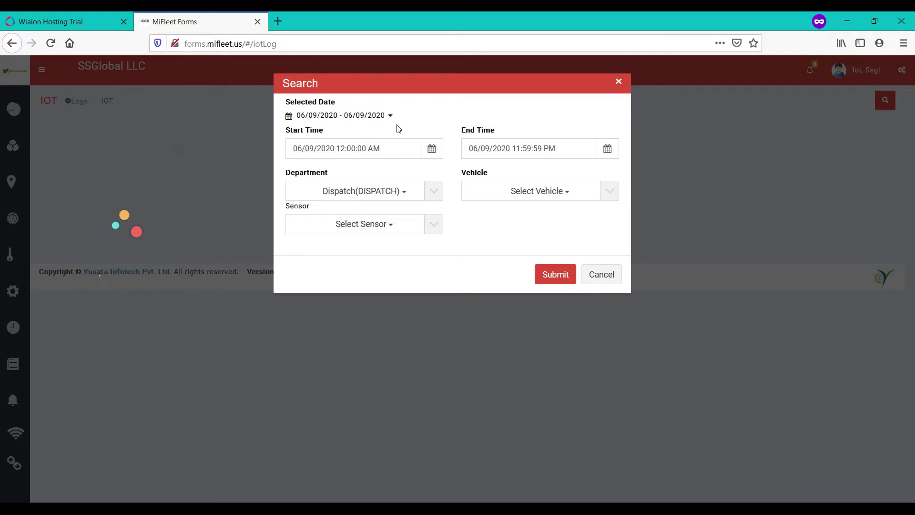
left_click(377, 116)
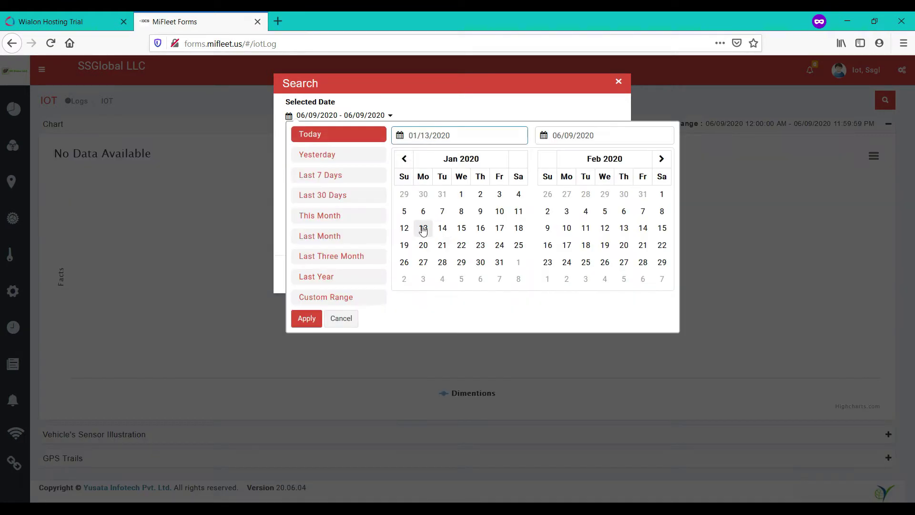
left_click(423, 228)
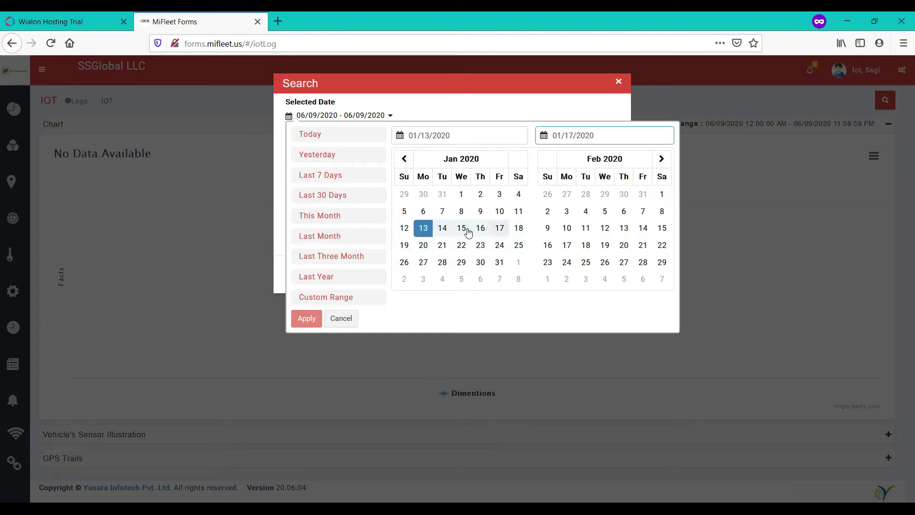
left_click(426, 228)
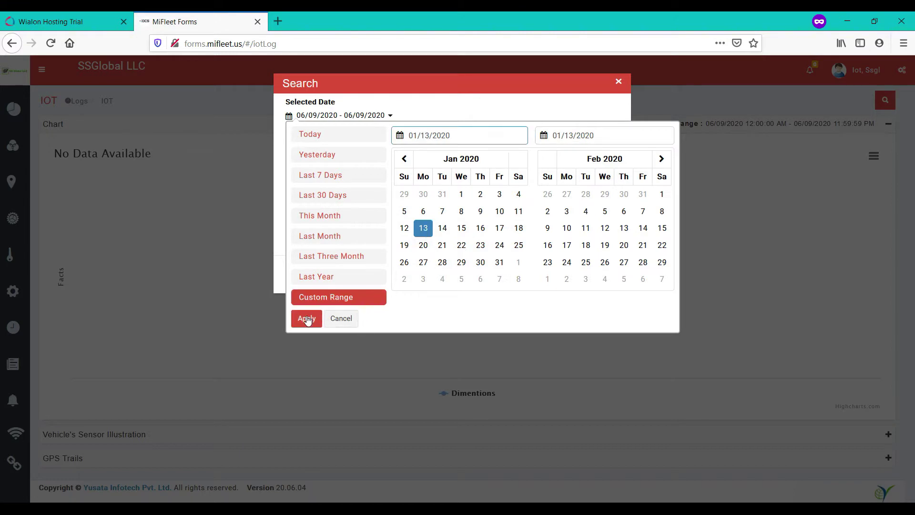
left_click(305, 319)
left_click(562, 274)
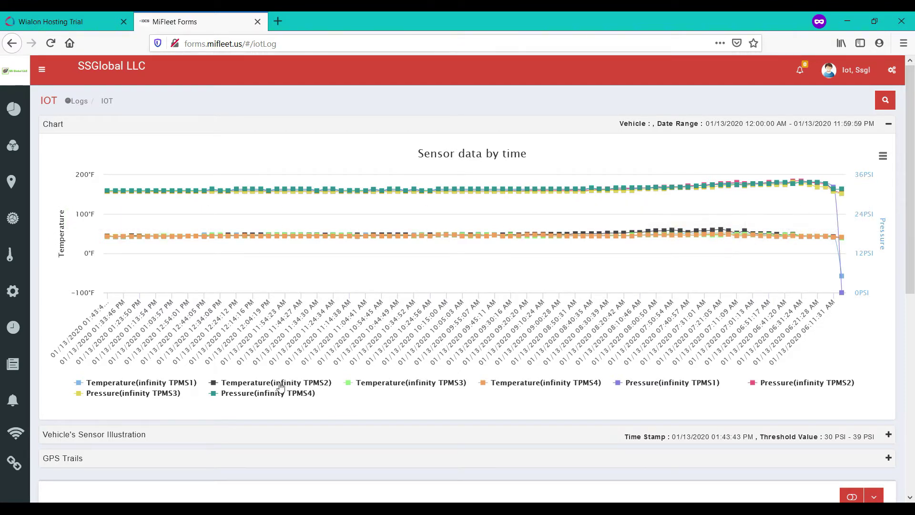
Hide all four TPMS pressure series and the TPMS2, TPMS3 and TPMS4 temperature series.
left_click(228, 394)
left_click(159, 394)
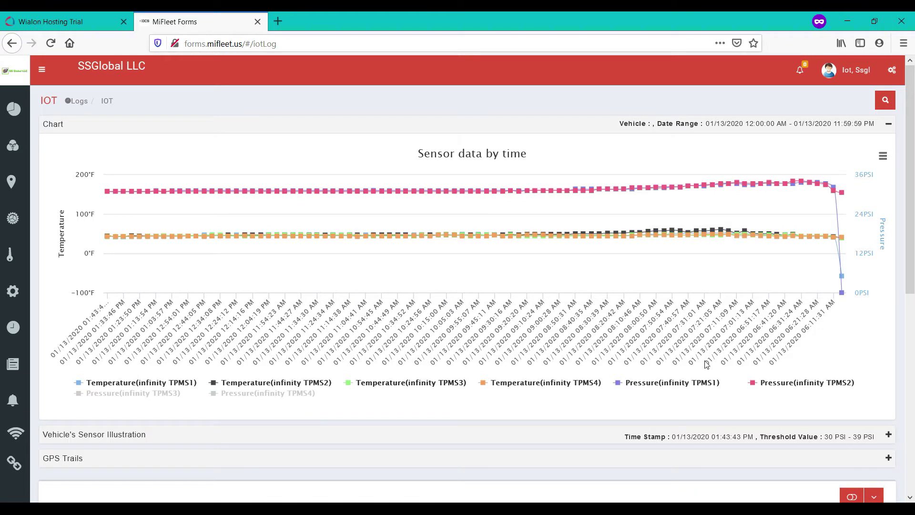
left_click(786, 383)
left_click(691, 386)
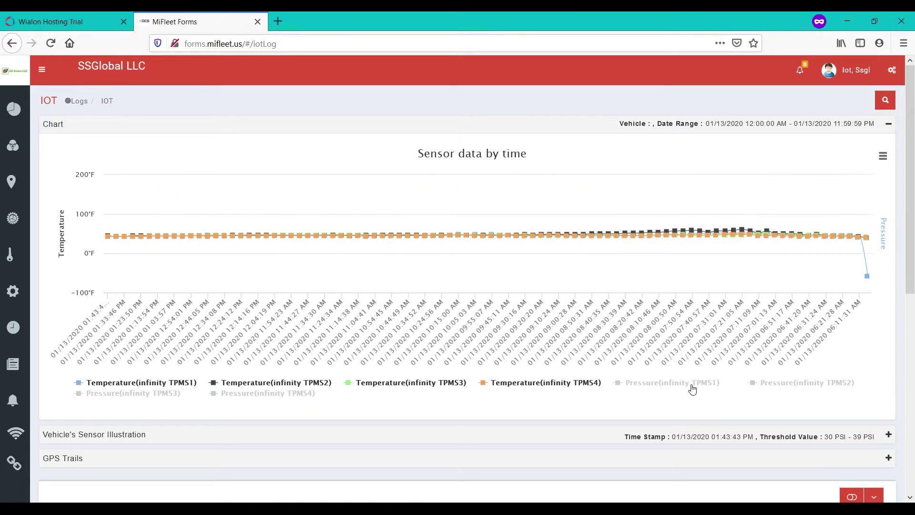
left_click(409, 386)
left_click(493, 388)
left_click(305, 388)
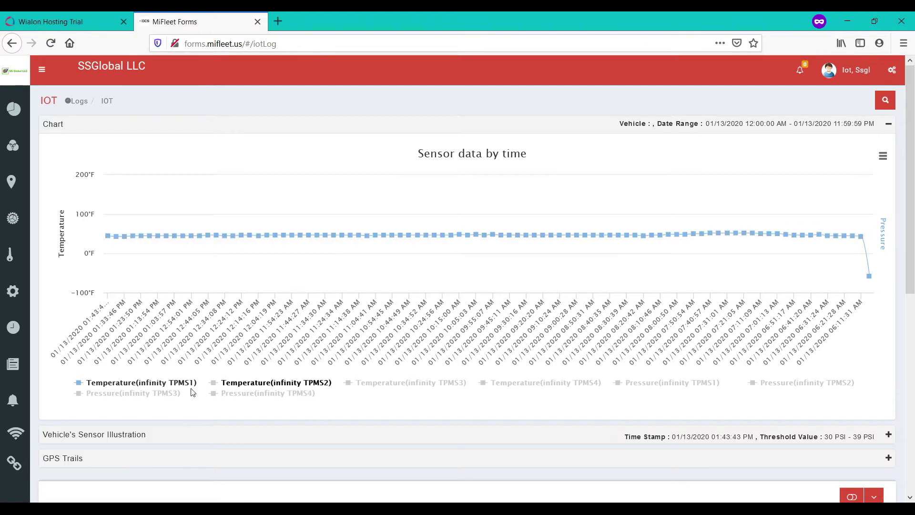
Re-show Pressure TPMS4 and TPMS2, hide Temperature TPMS1, and toggle TPMS1 and TPMS3 pressure off.
left_click(221, 394)
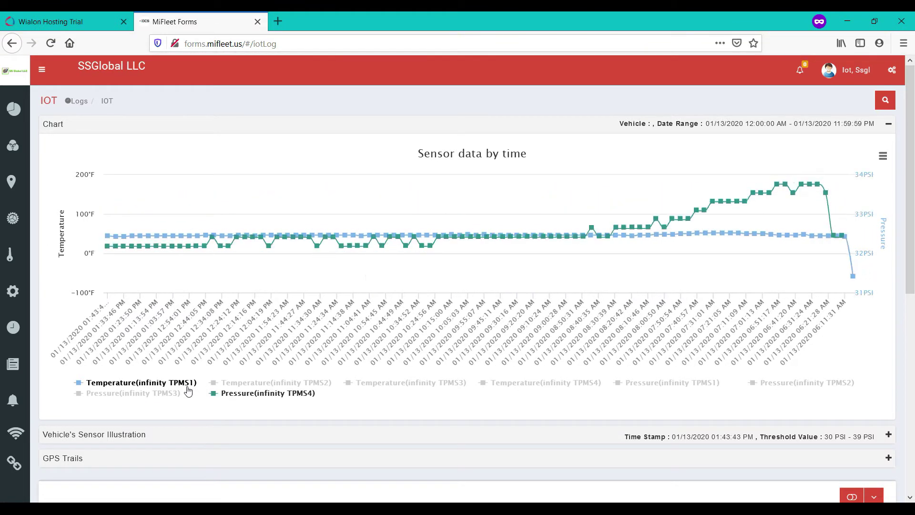
left_click(171, 383)
left_click(173, 394)
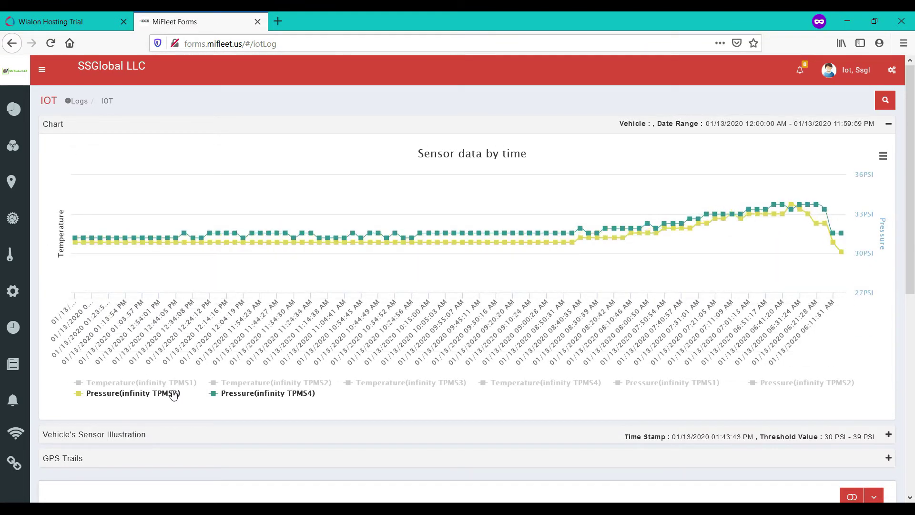
left_click(172, 394)
left_click(805, 382)
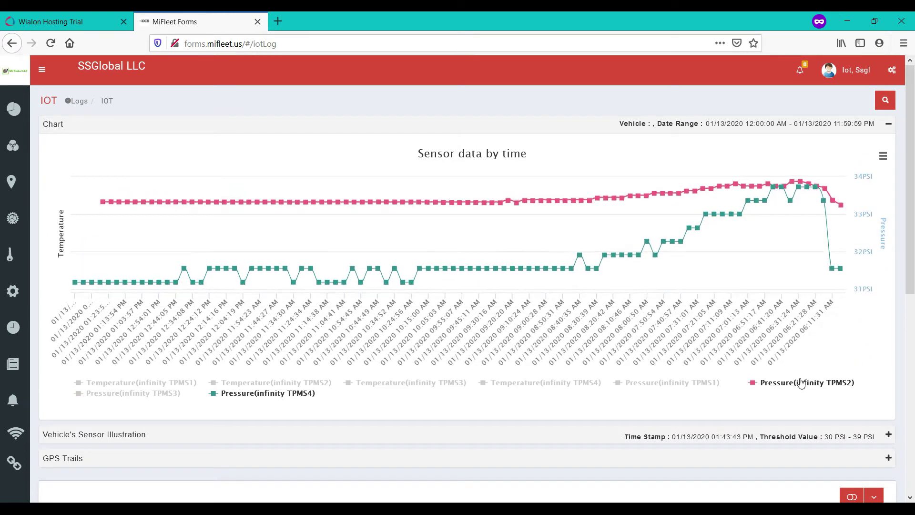
left_click(694, 384)
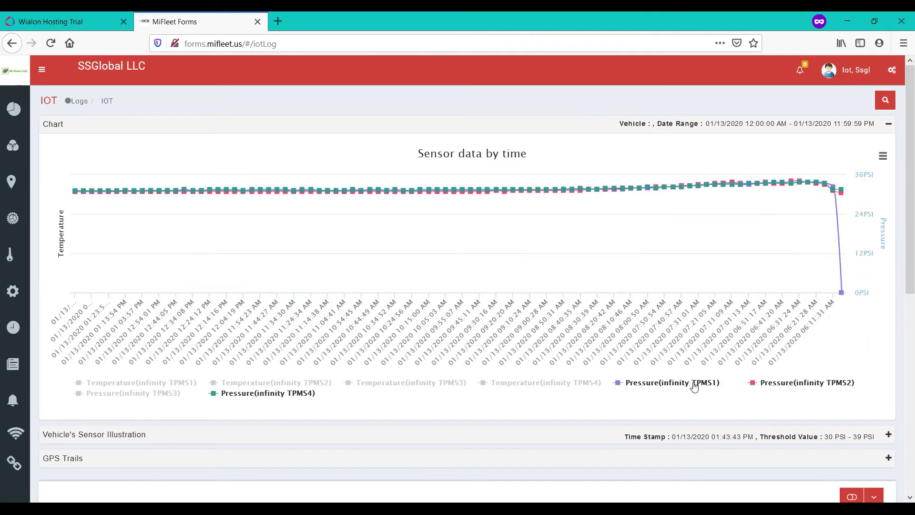
left_click(694, 386)
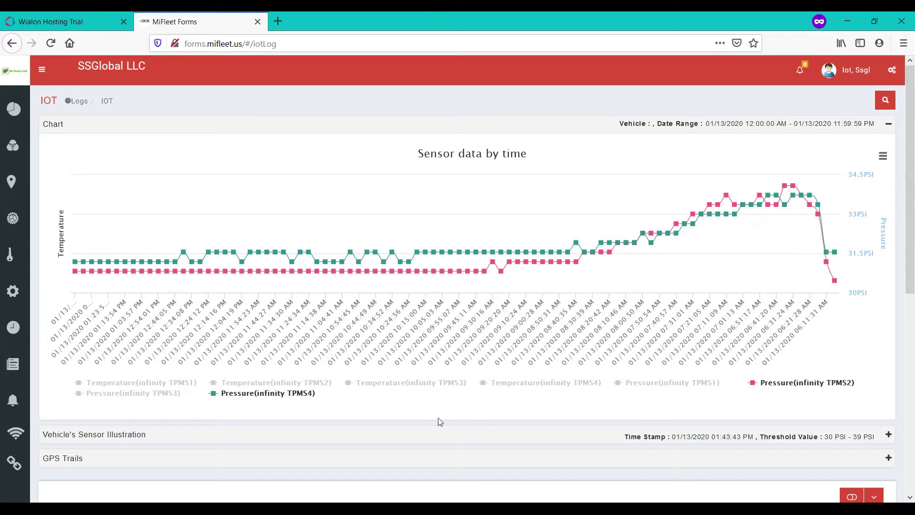
left_click(650, 382)
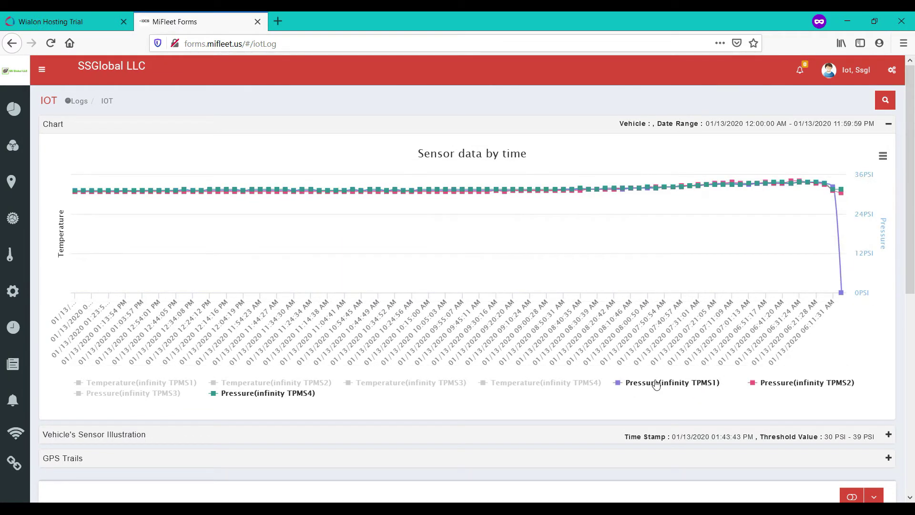
left_click(656, 384)
Expand the Vehicle's Sensor Illustration showing the tyre sensor diagram and threshold colour note.
scroll(710, 350, "down", 4)
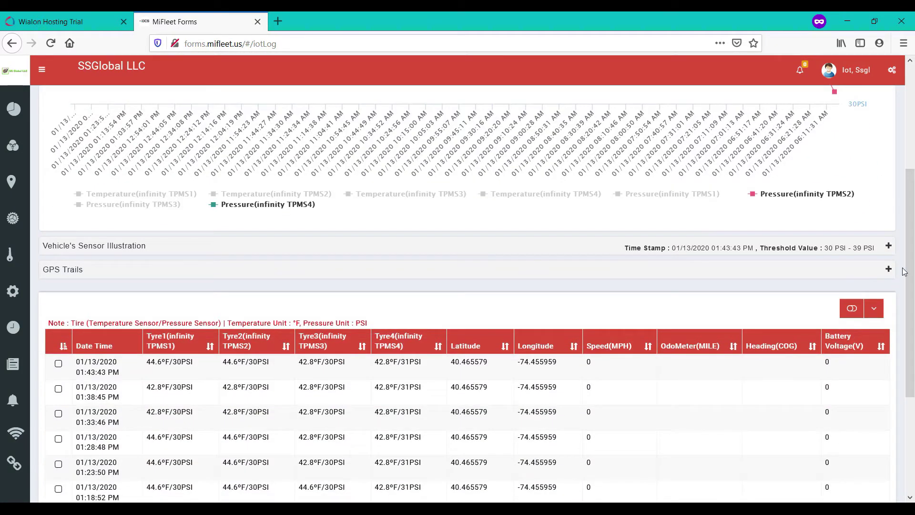
left_click(890, 247)
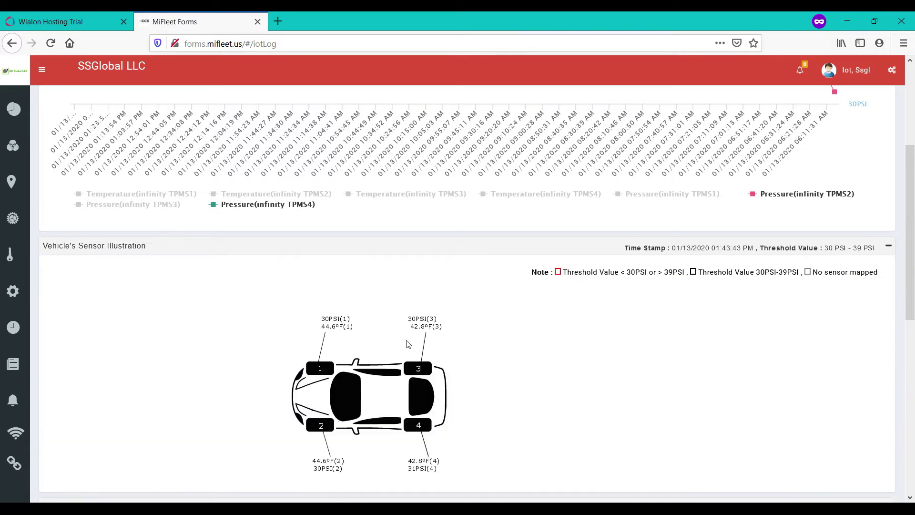
scroll(584, 209, "down", 3)
left_click_drag(567, 149, 884, 149)
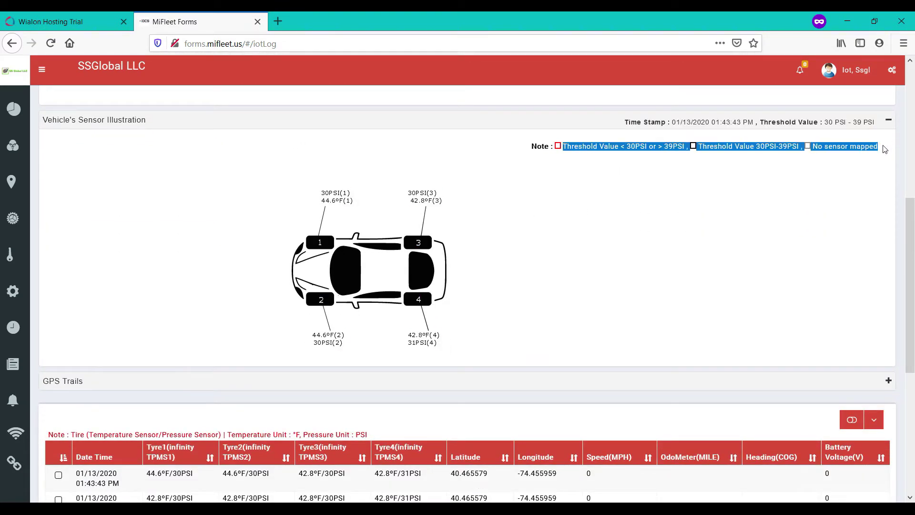
left_click(597, 260)
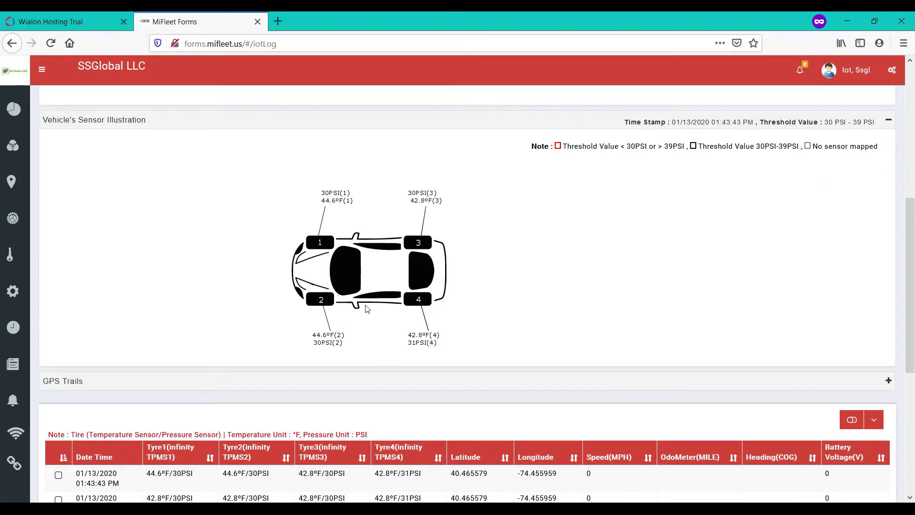
Expand the GPS Trails map and zoom around the route toward New Brunswick.
scroll(364, 242, "down", 4)
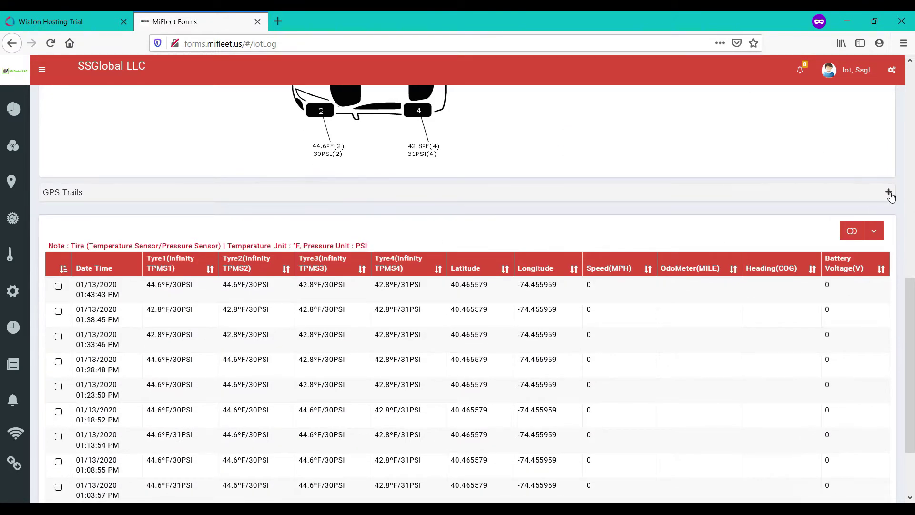
left_click(890, 192)
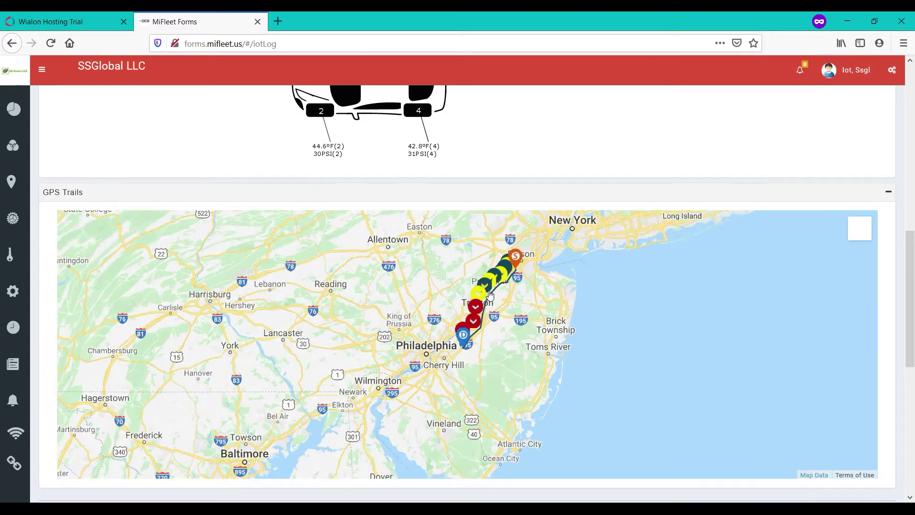
scroll(489, 294, "up", 2)
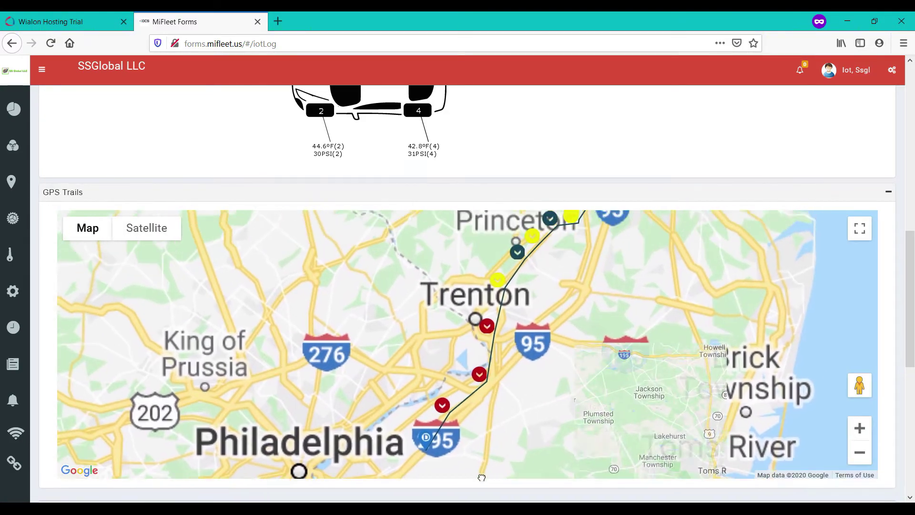
scroll(481, 477, "down", 2)
scroll(902, 161, "down", 3)
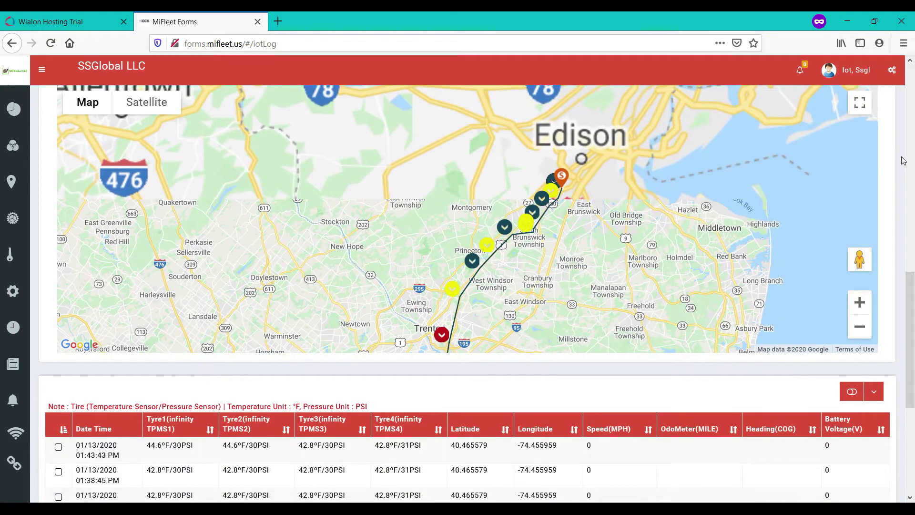
scroll(902, 161, "up", 2)
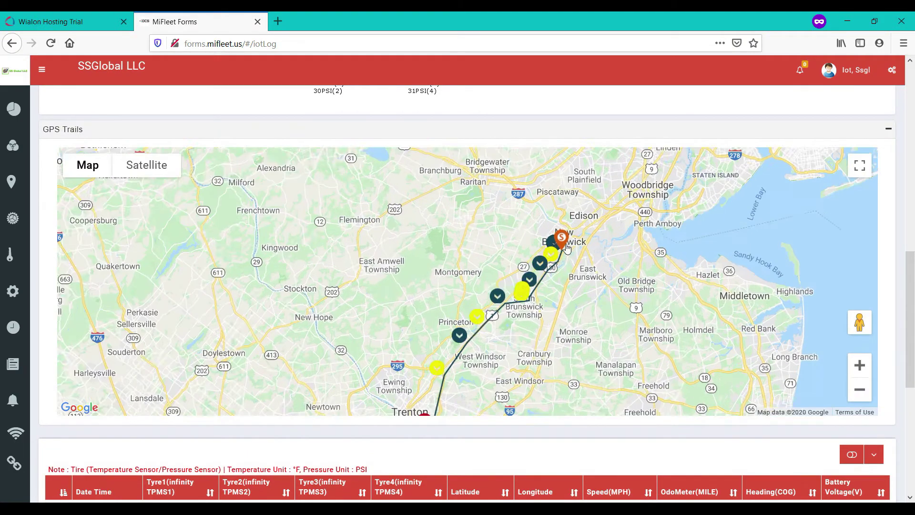
scroll(566, 248, "up", 2)
scroll(553, 251, "down", 3)
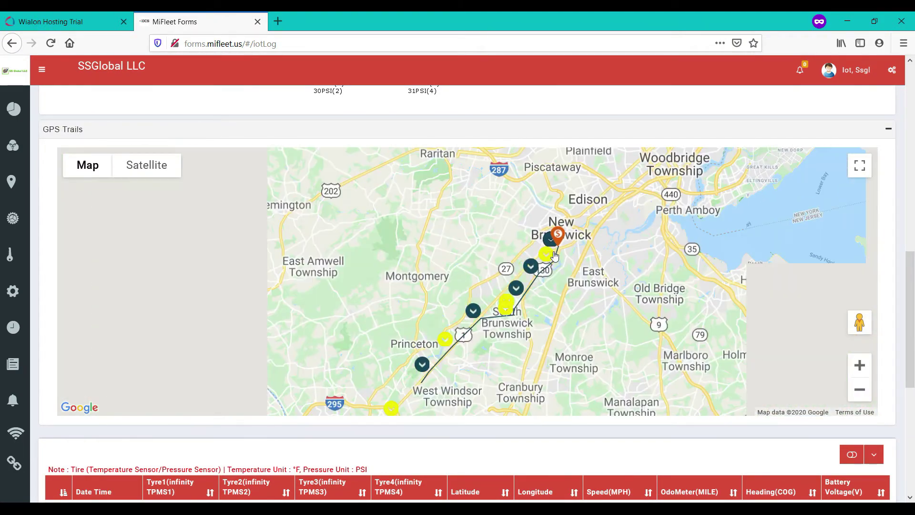
Read the Trenton trail point's Tyre1 and Tyre2 readings, then scroll to the IoT log table.
left_click(492, 322)
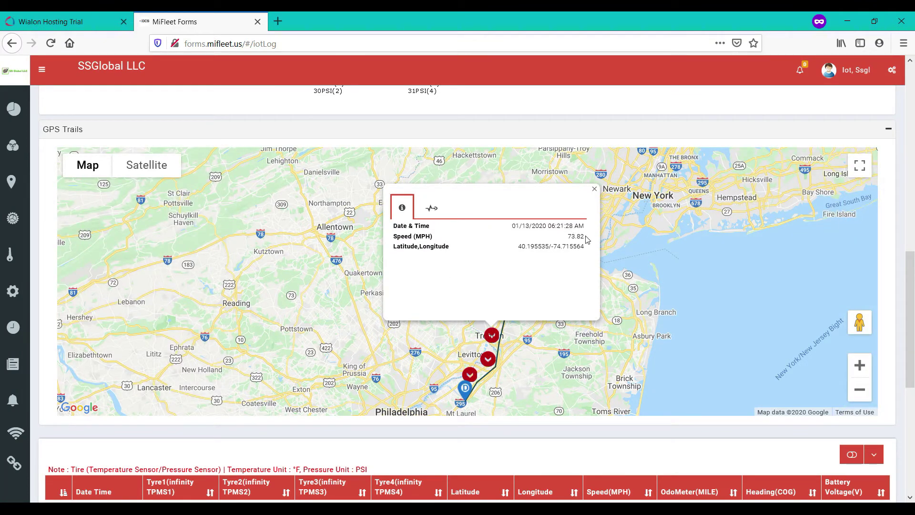
left_click(427, 210)
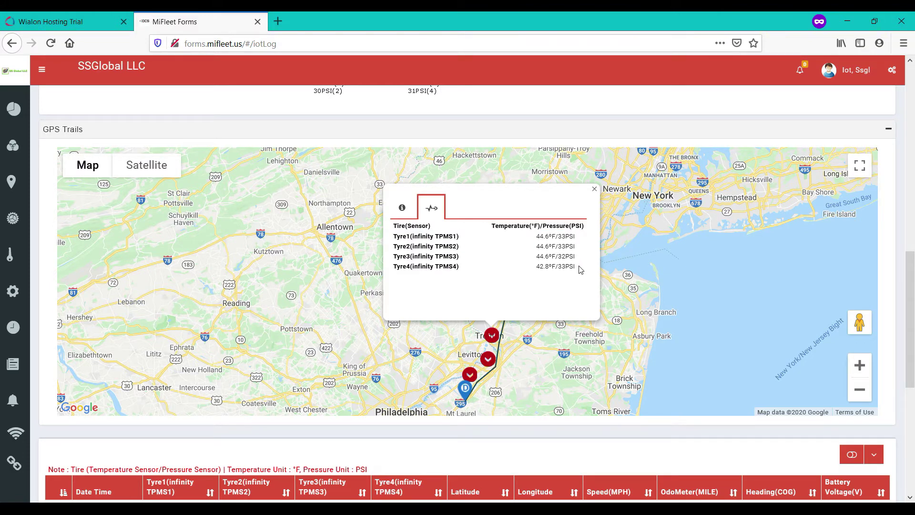
left_click(405, 245)
left_click_drag(391, 250, 415, 251)
left_click(429, 265)
scroll(913, 224, "down", 6)
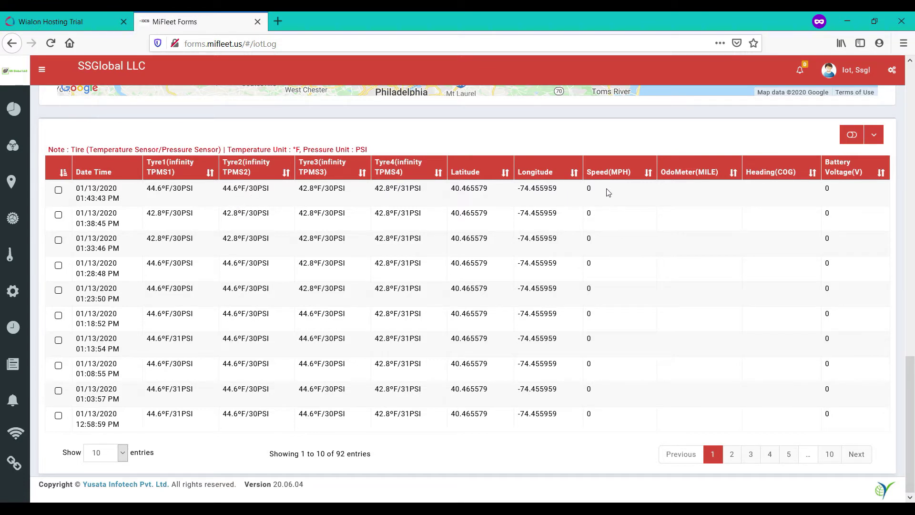
Show all 92 IoT log entries in the table.
left_click(125, 455)
left_click(102, 441)
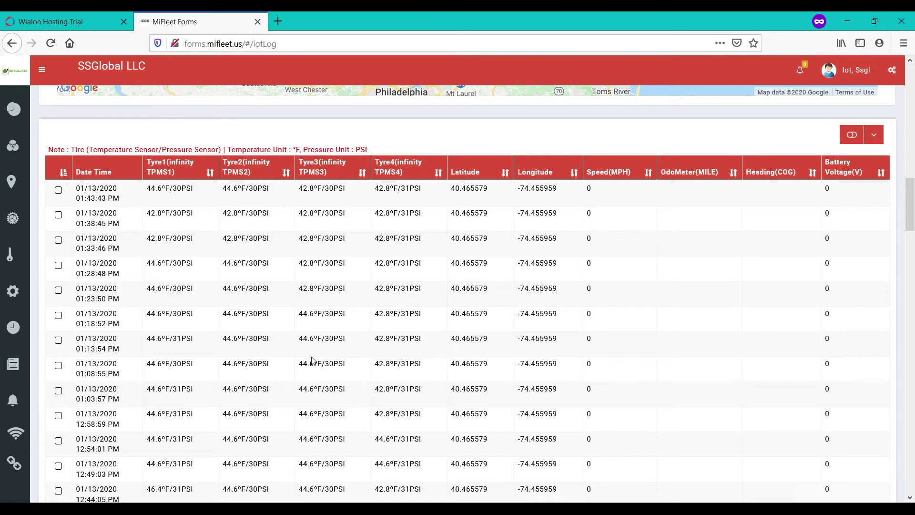
scroll(312, 360, "down", 20)
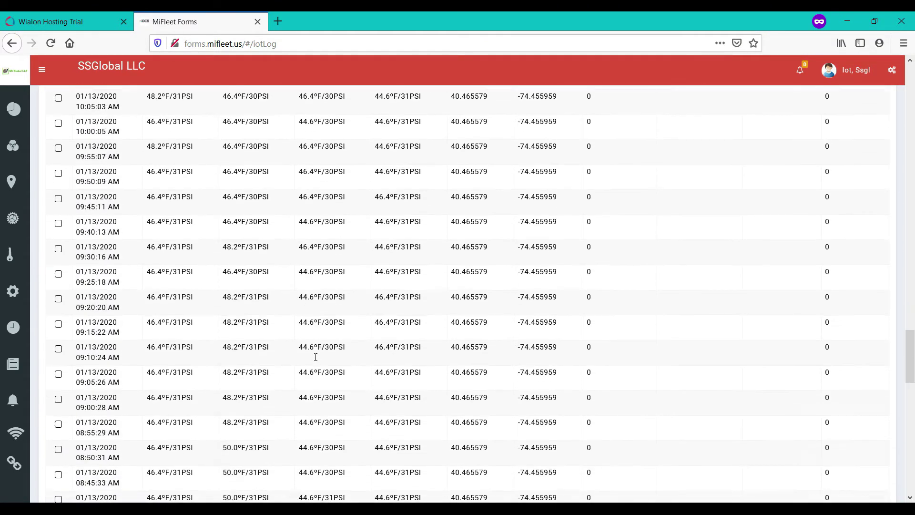
scroll(315, 357, "down", 15)
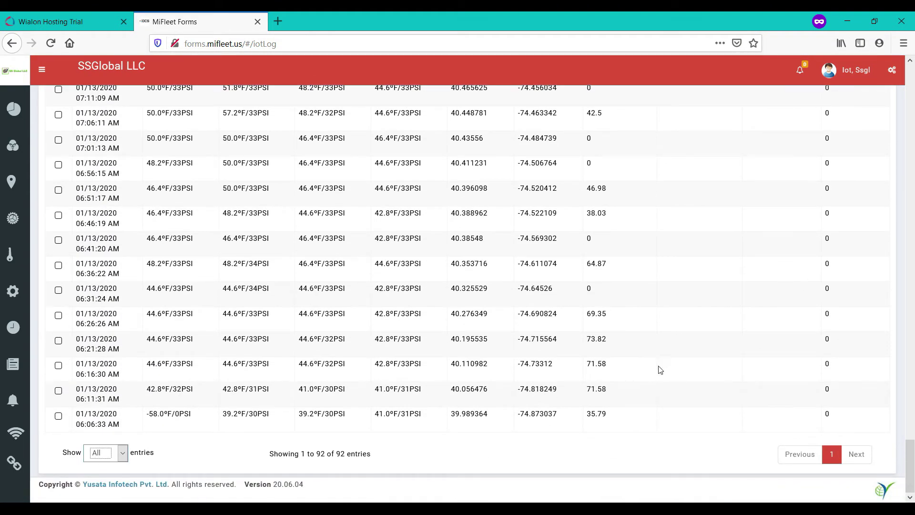
Select the 06:11:31 AM reading so the tyre sensor shows its timestamp, then open the account menu.
left_click(612, 344)
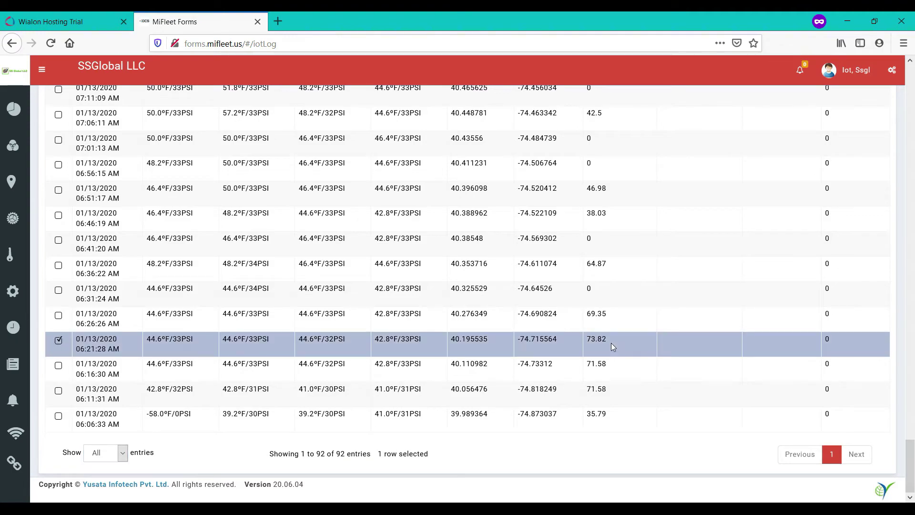
left_click(616, 376)
left_click(624, 392)
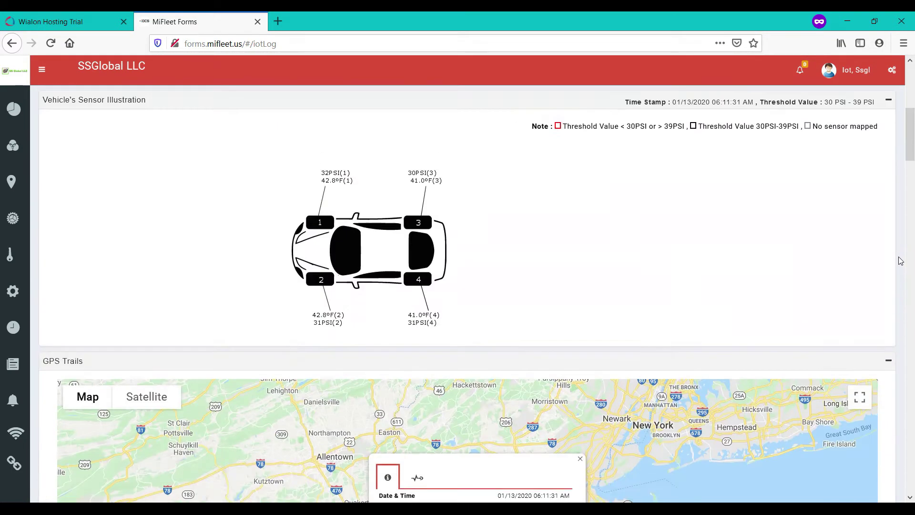
scroll(900, 261, "down", 5)
scroll(901, 260, "up", 8)
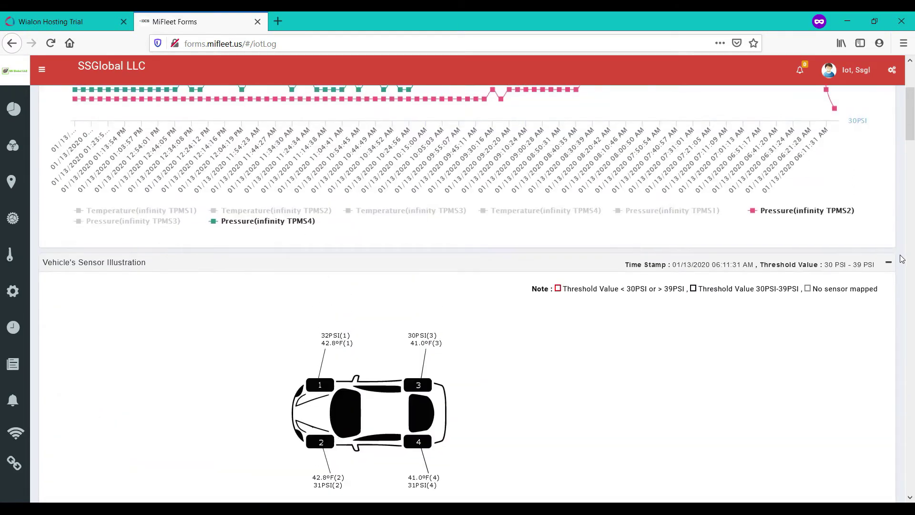
scroll(891, 269, "up", 3)
left_click(838, 70)
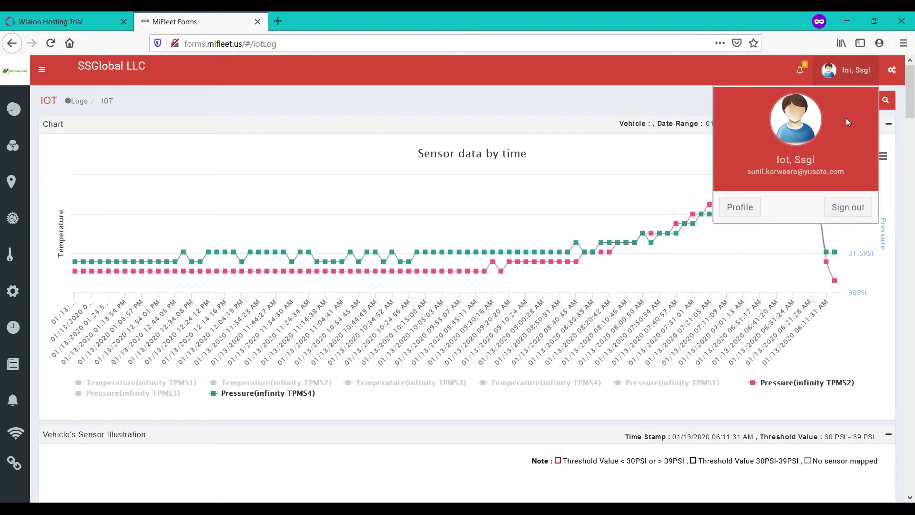
Sign out of MiFleet and Wialon, then log back in to Wialon as the ELD user.
left_click(838, 206)
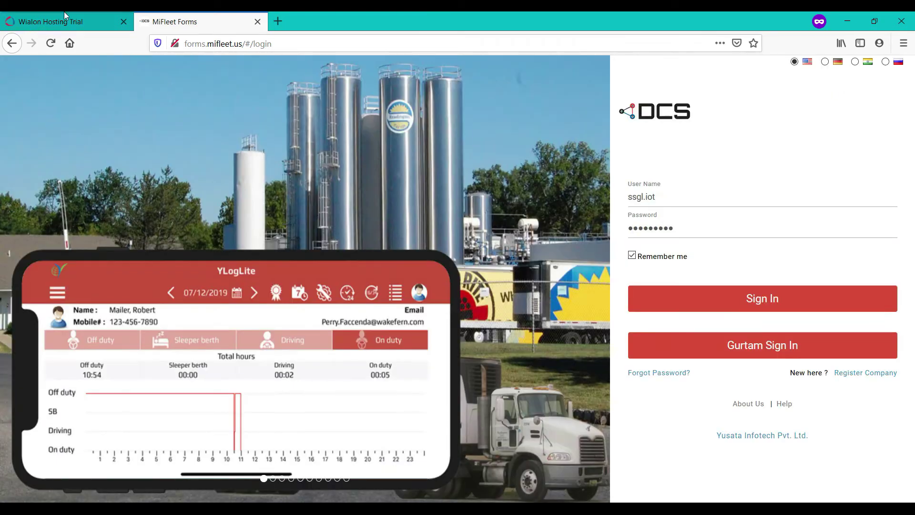
left_click(66, 19)
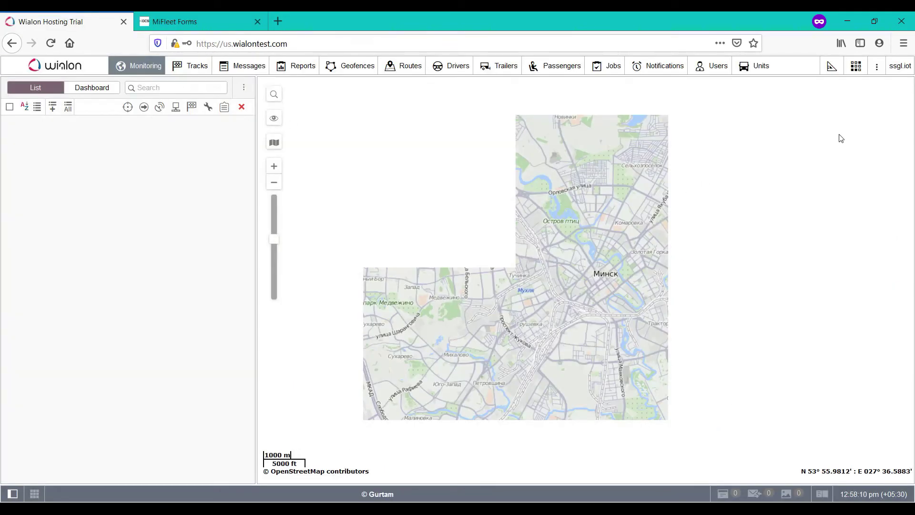
left_click(899, 66)
left_click(862, 178)
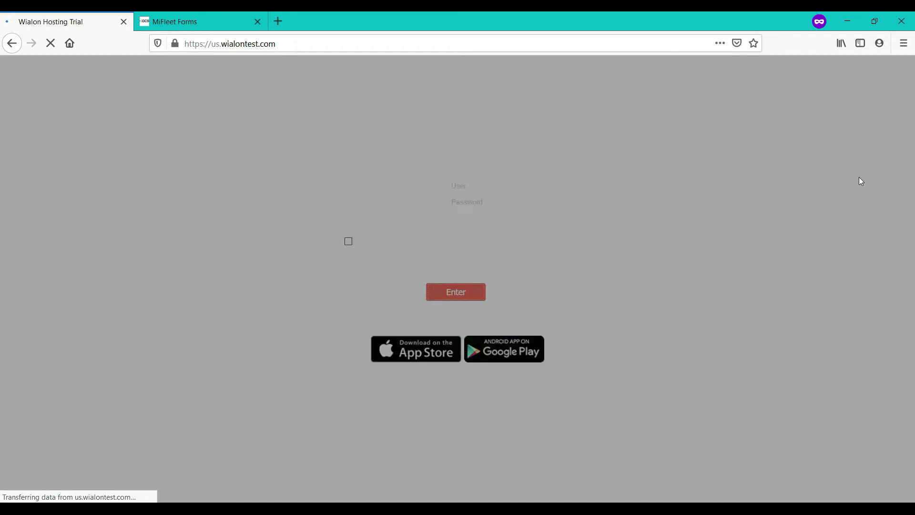
type("••••••")
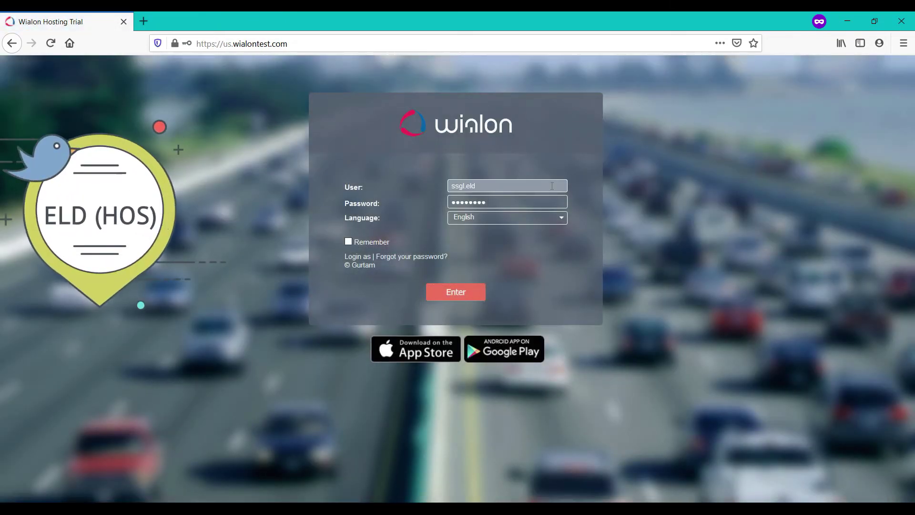
key("Return")
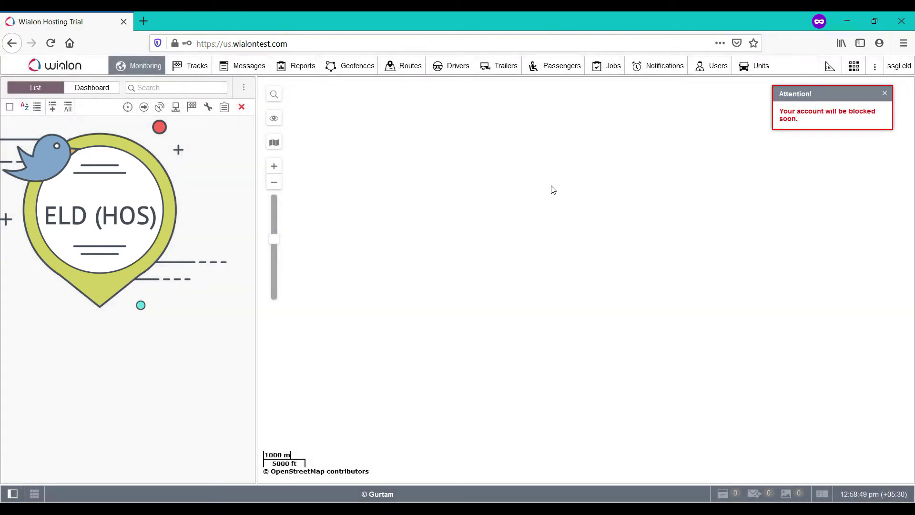
Dismiss the account-blocked warning and launch the YLogDOT app from the apps list.
left_click(885, 93)
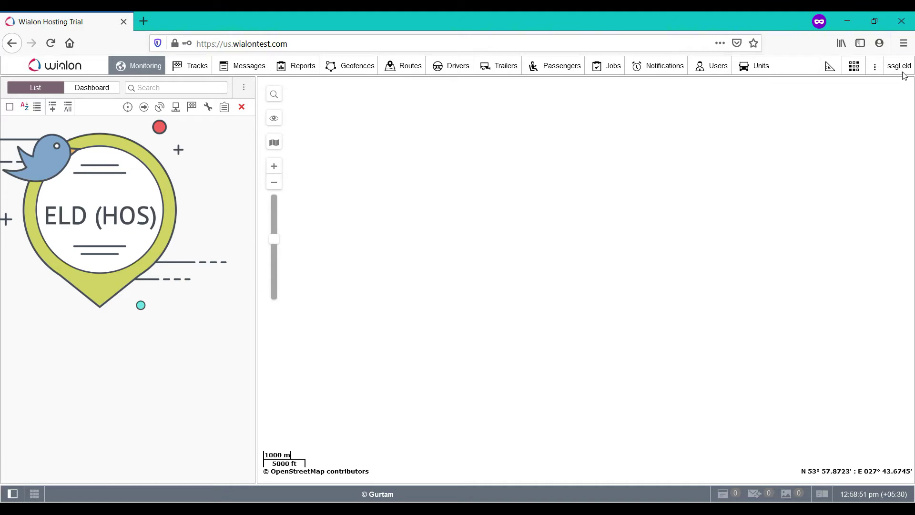
left_click(854, 67)
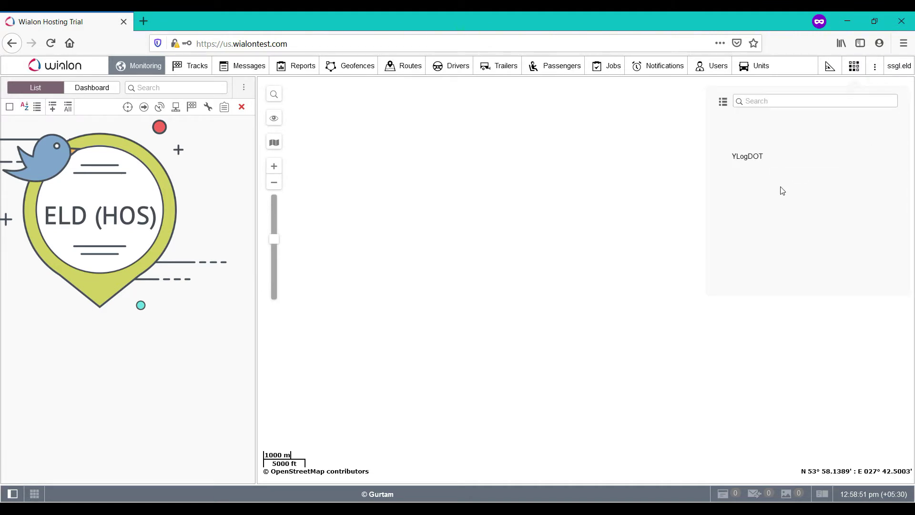
left_click(746, 135)
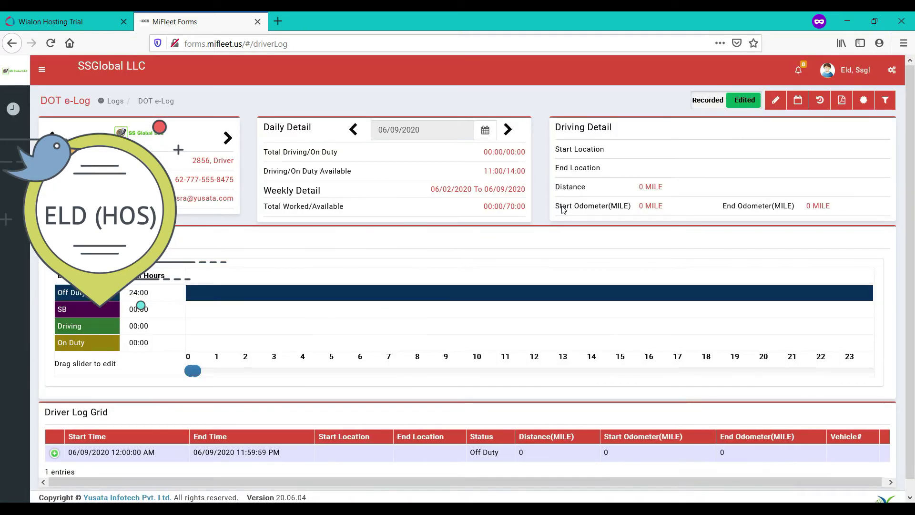
Filter the DOT e-Log to driver 1045 on 06/08/2020.
mouse_move(572, 279)
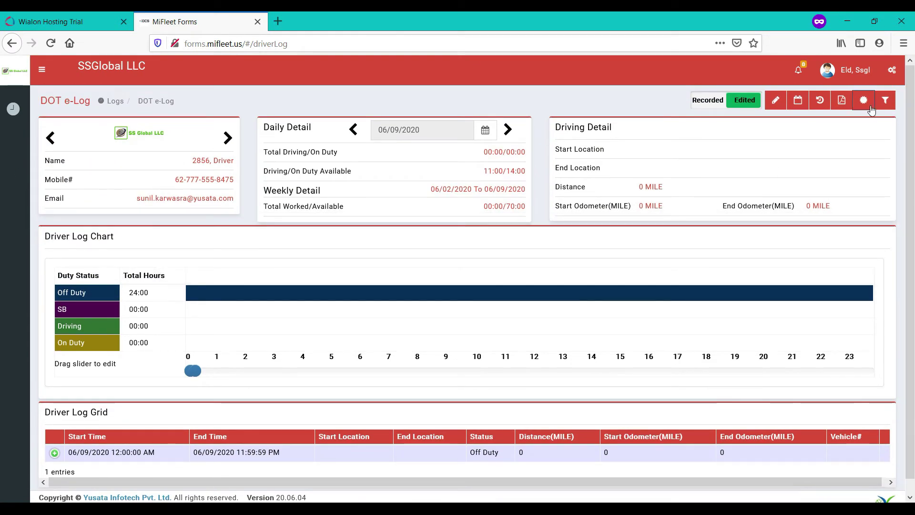
left_click(885, 100)
left_click(792, 183)
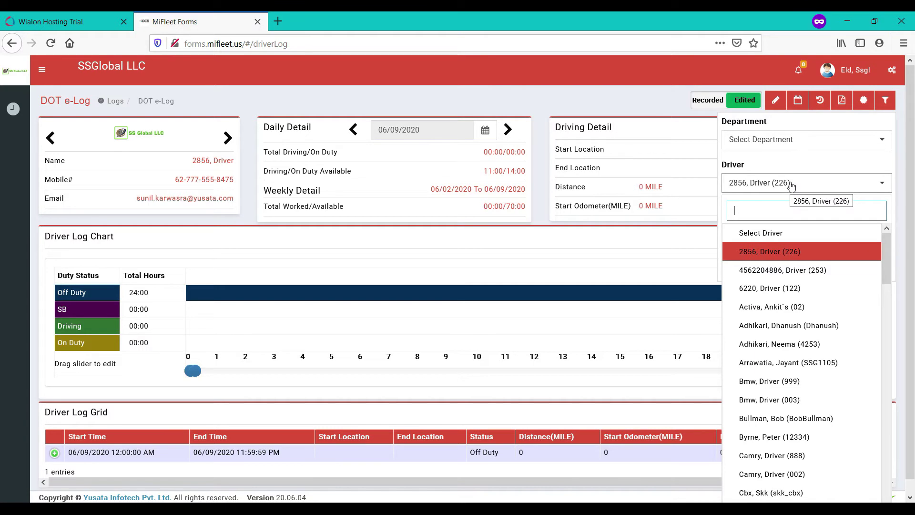
type("4045")
key("BackSpace")
key("BackSpace")
key("BackSpace")
key("BackSpace")
type("1045")
key("Return")
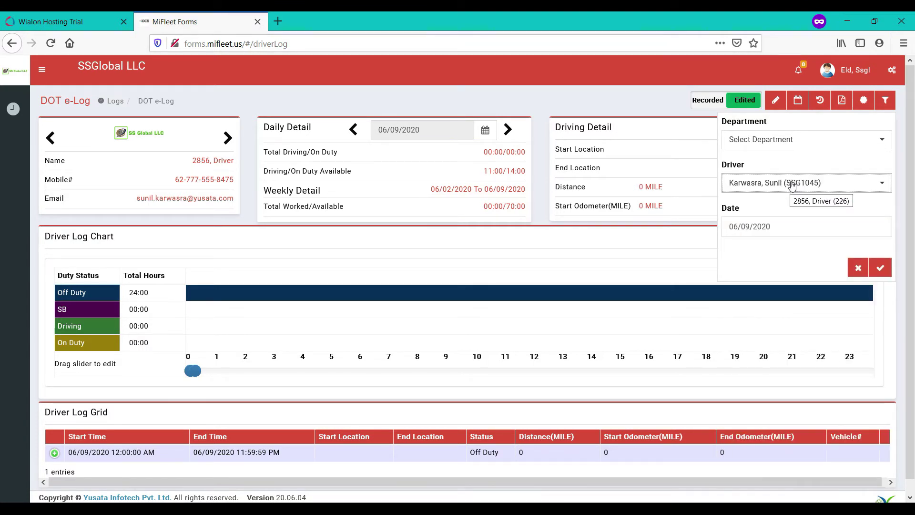
left_click(797, 227)
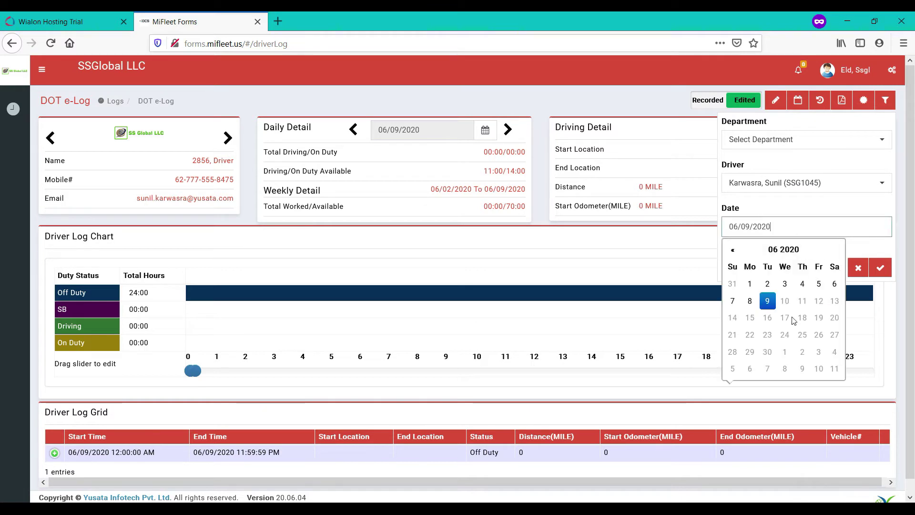
left_click(749, 301)
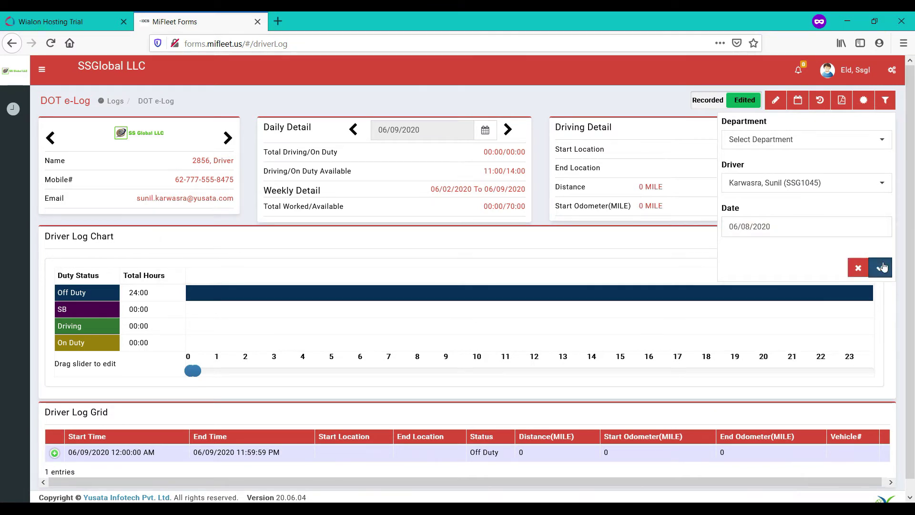
left_click(881, 267)
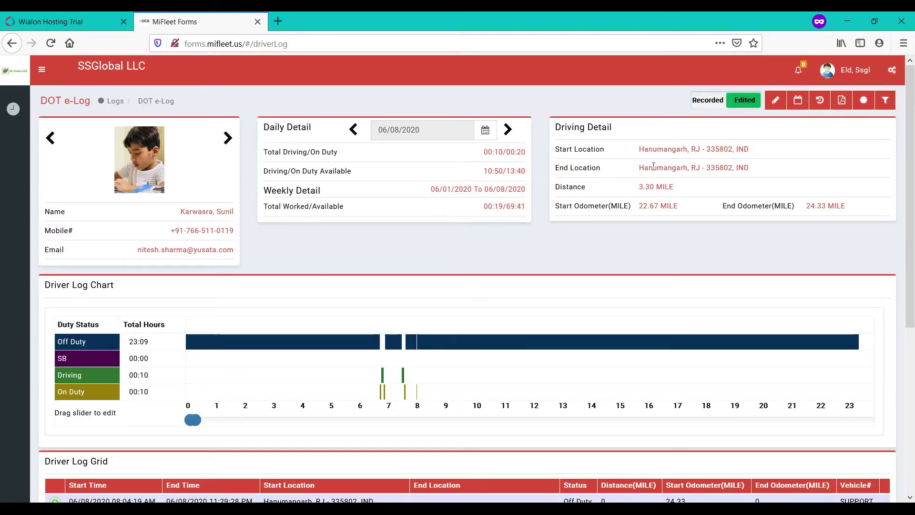
Expand the 07:40:29 AM Off Duty row in the Driver Log Grid to reveal its Running and Idle records.
left_click_drag(561, 127, 617, 130)
left_click(523, 143)
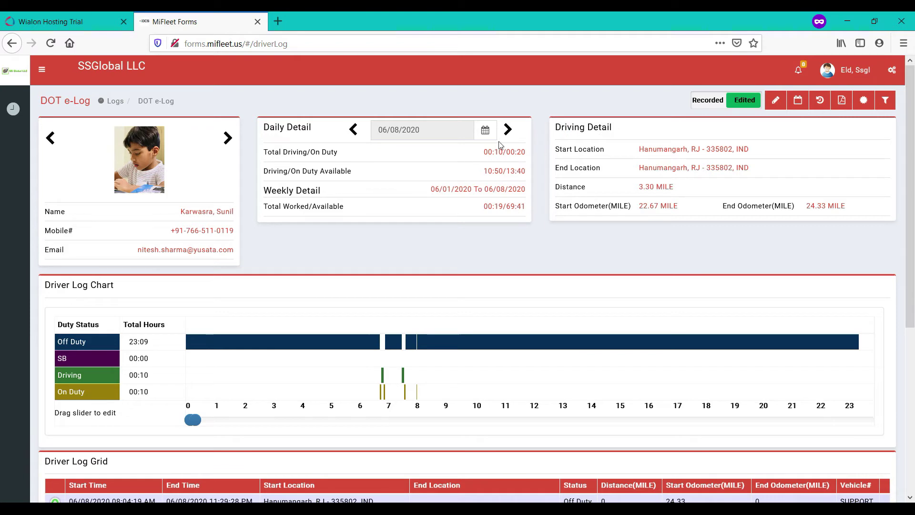
left_click_drag(265, 128, 328, 128)
left_click(237, 210)
scroll(587, 234, "down", 4)
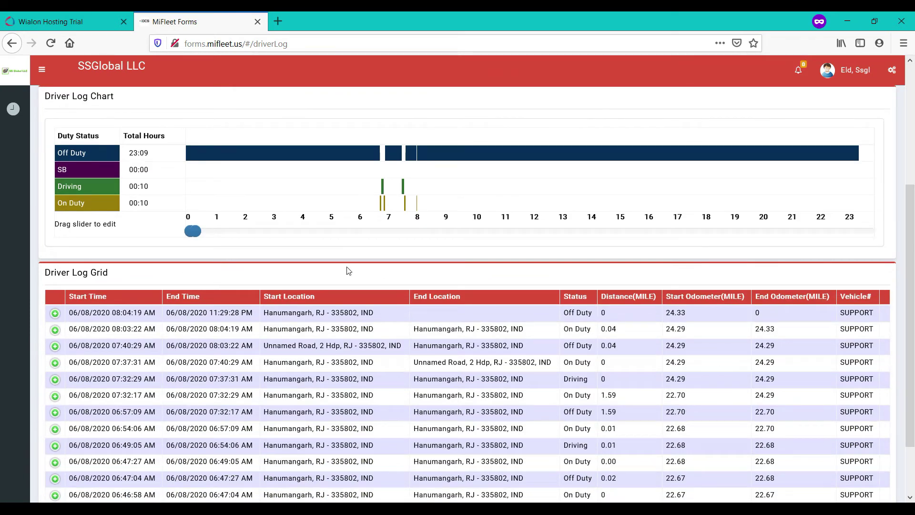
scroll(345, 249, "down", 2)
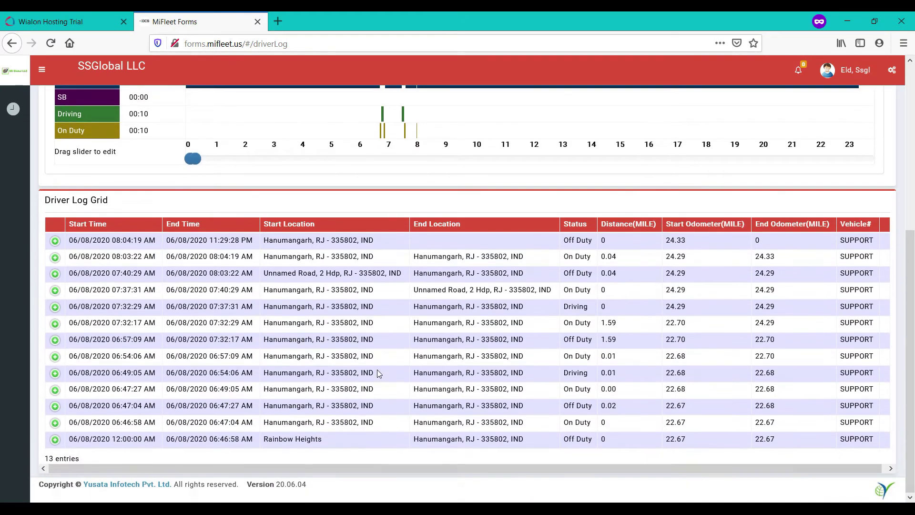
left_click(55, 273)
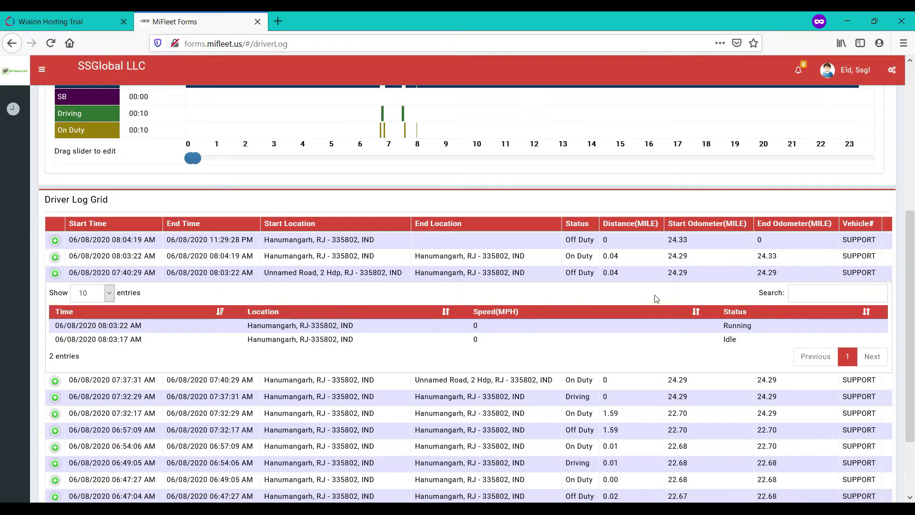
double_click(585, 273)
double_click(574, 256)
double_click(575, 397)
scroll(576, 398, "down", 3)
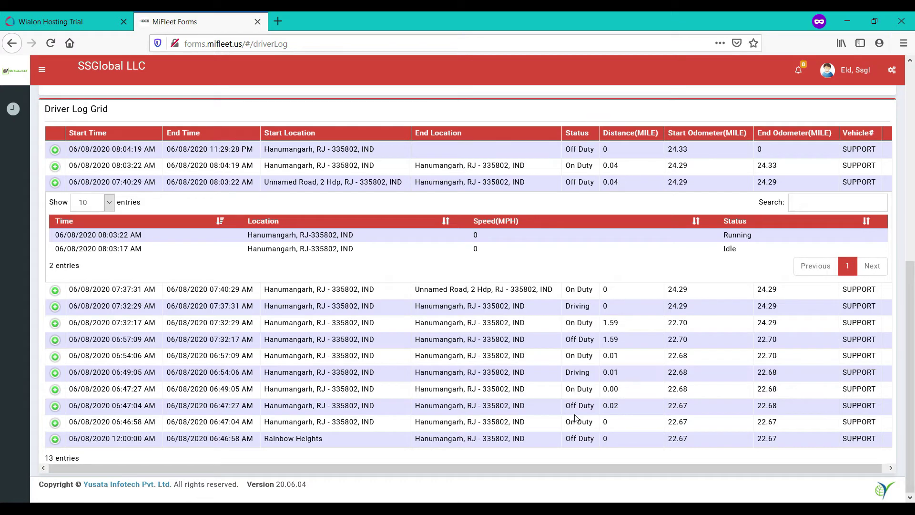
scroll(574, 418, "up", 7)
mouse_move(383, 377)
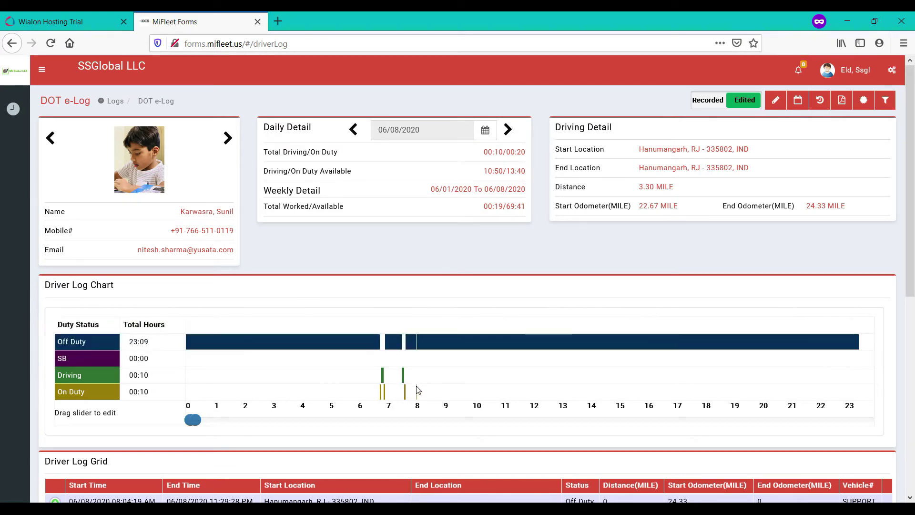
Inspect the duty-record popups on the Driver Log Chart bars, then open the account menu.
mouse_move(407, 397)
mouse_move(409, 344)
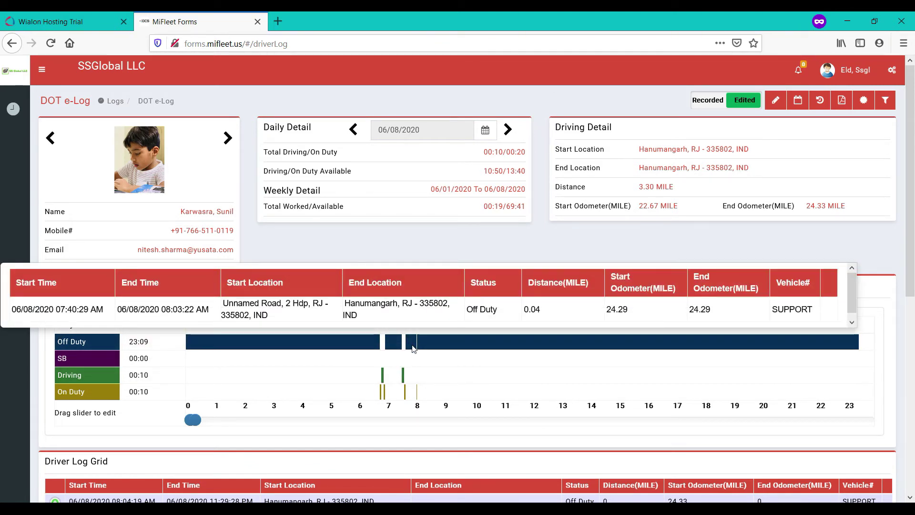
mouse_move(458, 348)
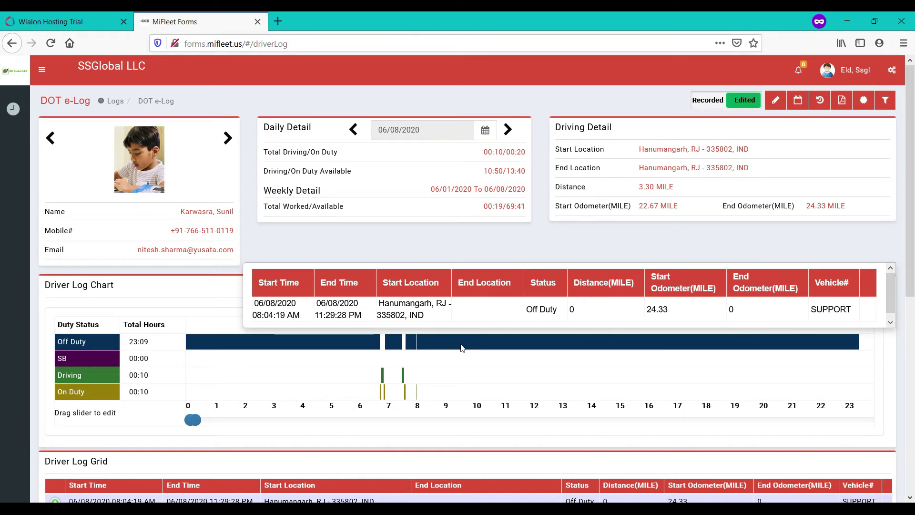
left_click(852, 70)
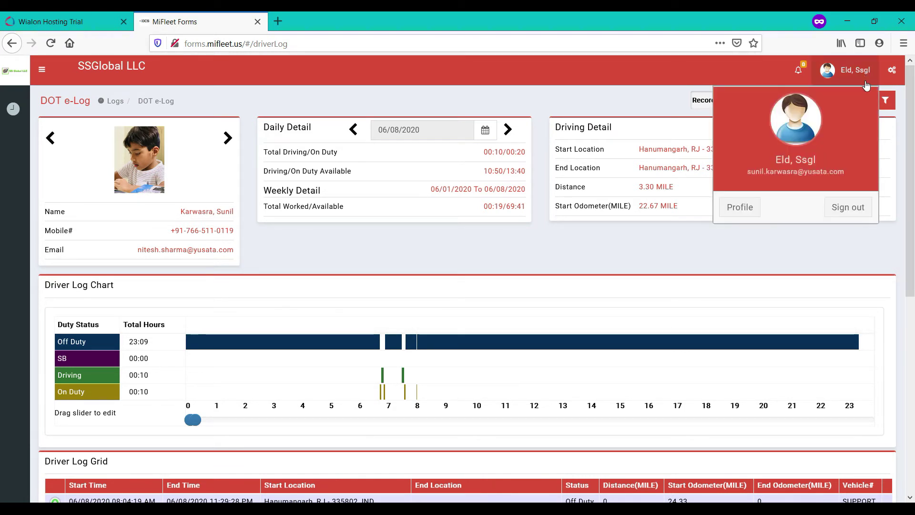
Sign out of MiFleet, close its tab, and log Wialon back in under the Forms account.
left_click(846, 207)
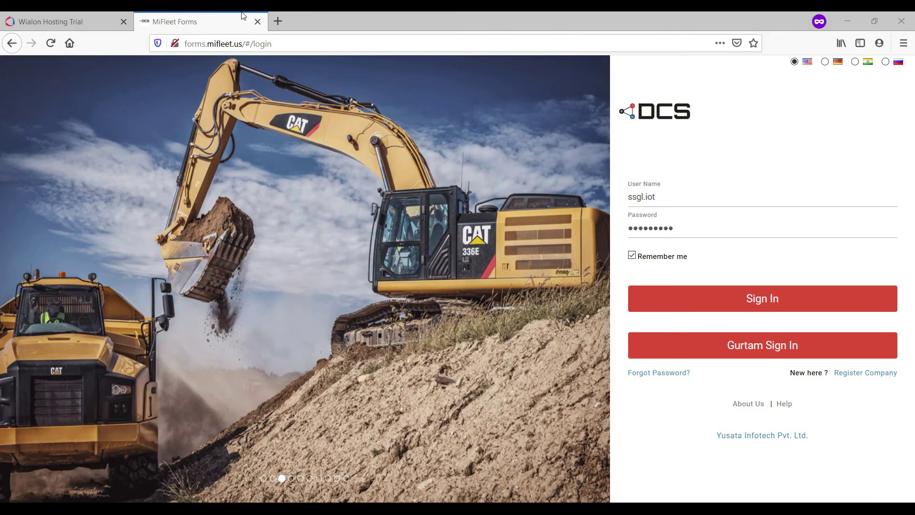
left_click(257, 22)
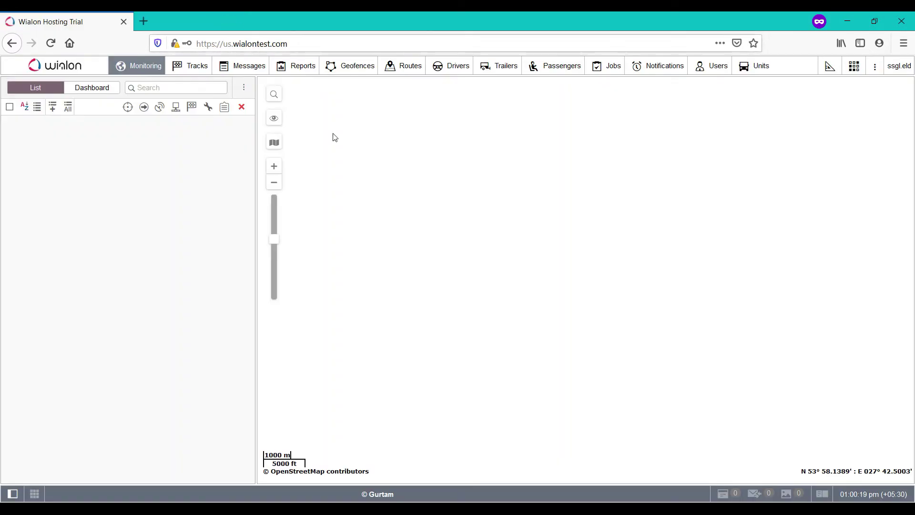
left_click(894, 67)
left_click(861, 178)
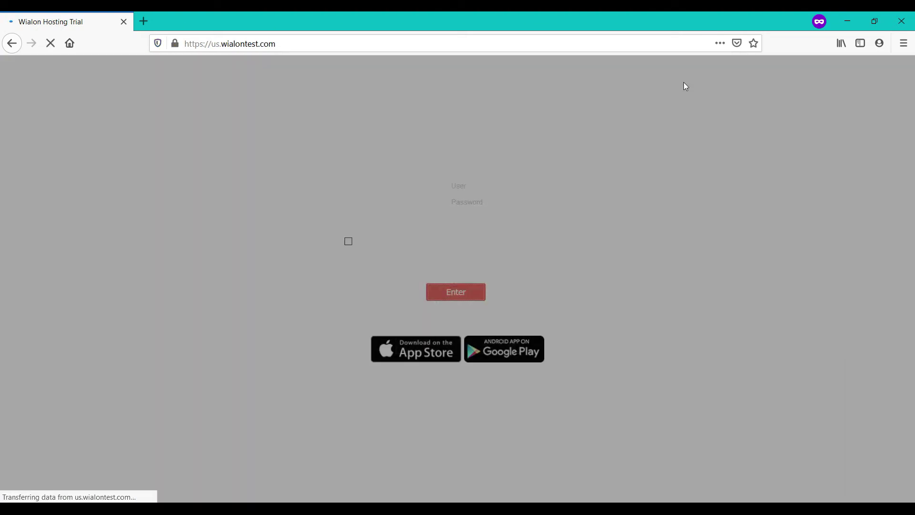
type("******")
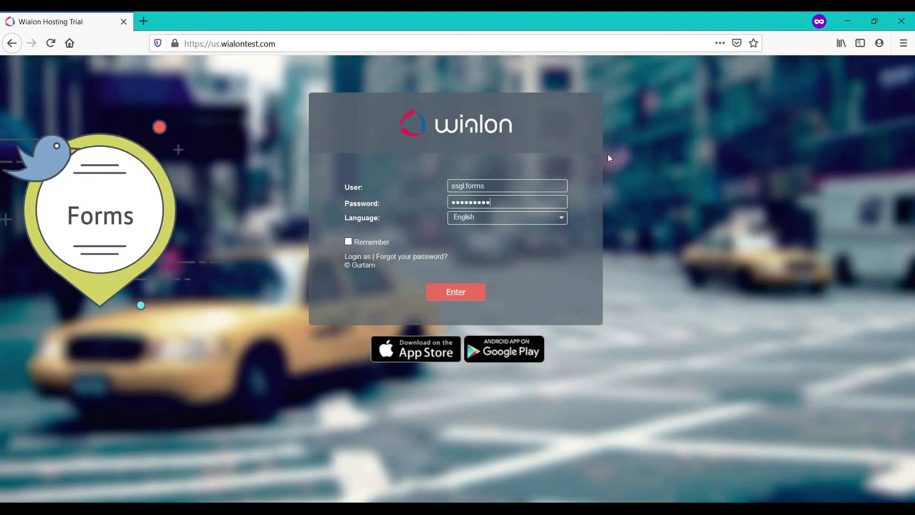
key("Return")
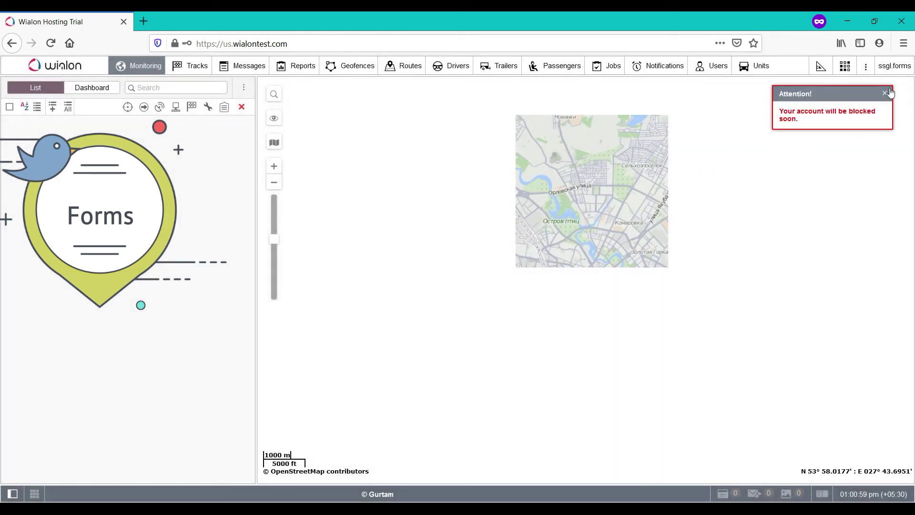
Dismiss the account-blocking warning and launch MiFleet Forms from the apps list.
left_click(887, 89)
left_click(845, 68)
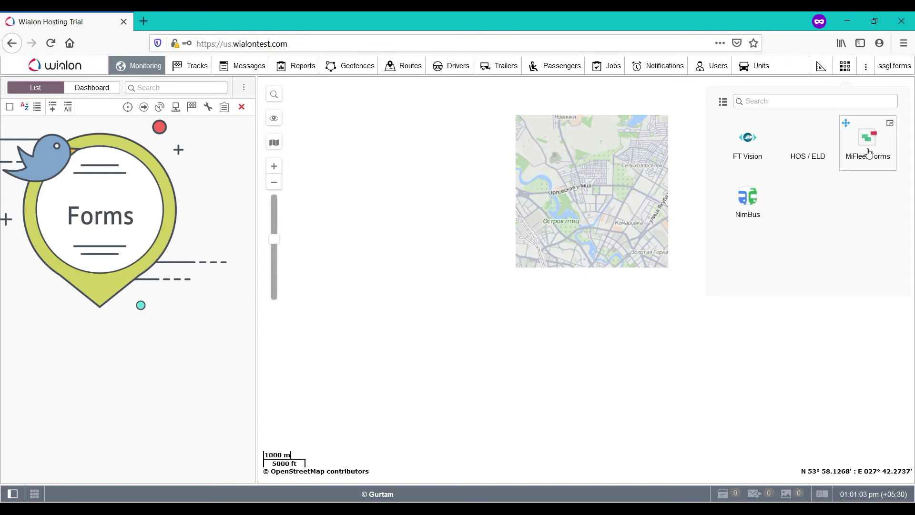
left_click(868, 143)
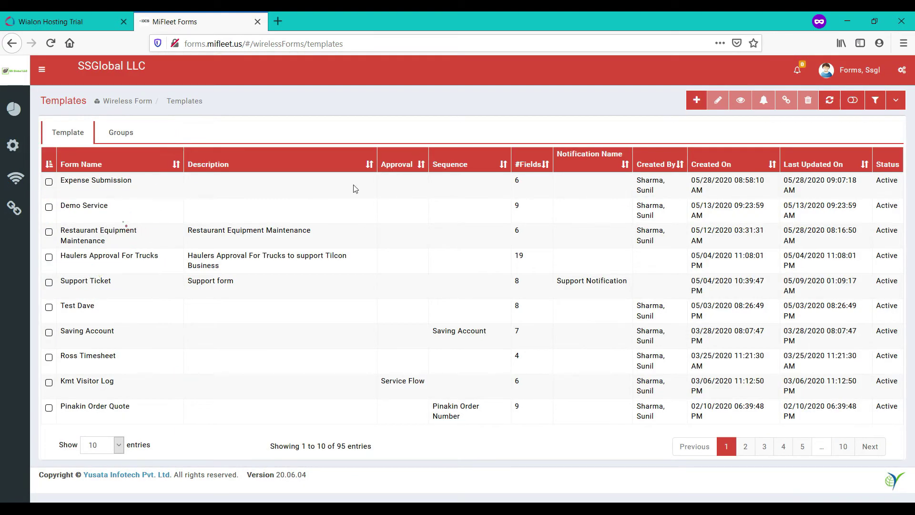
Create a new template named 'Form Design' allowed for the Tech and Technician roles.
left_click(695, 99)
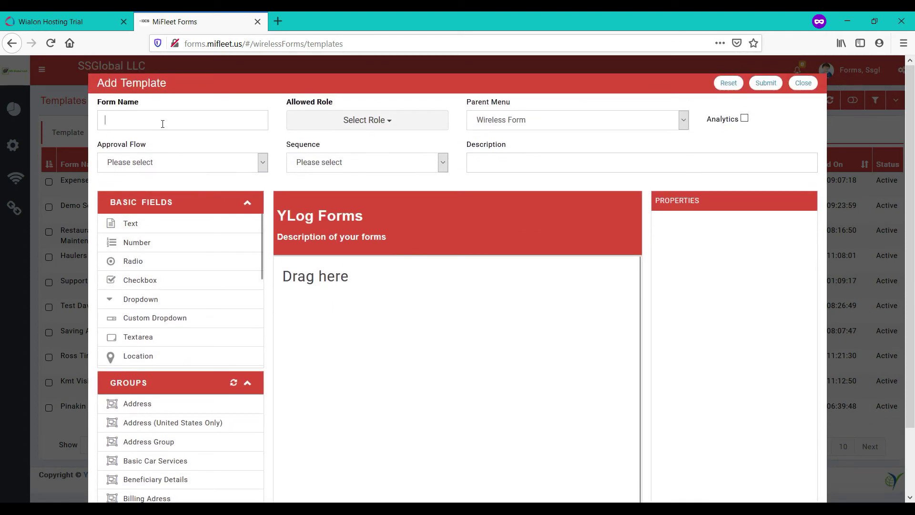
type("Form Design")
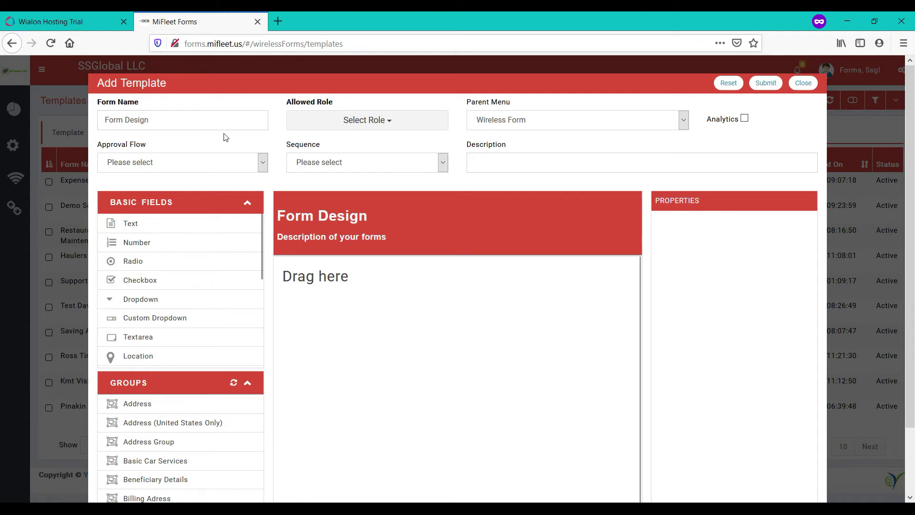
left_click(367, 121)
scroll(327, 268, "down", 5)
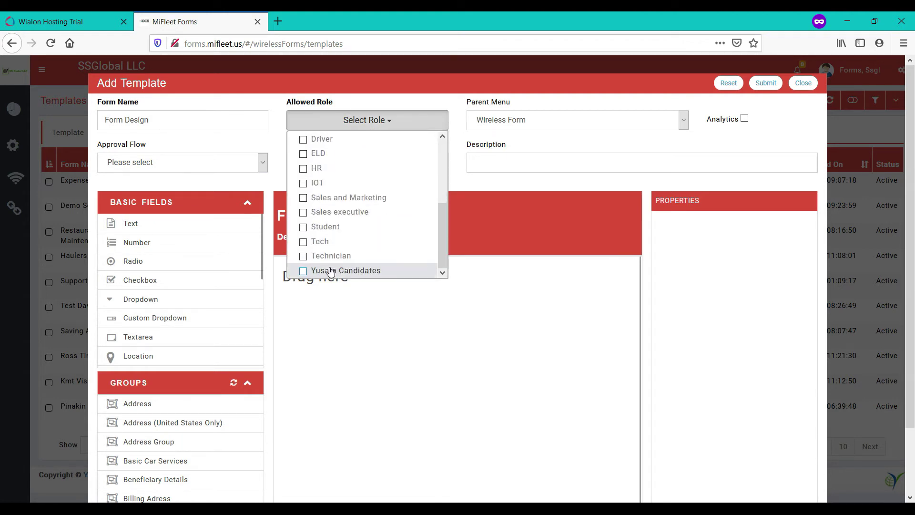
scroll(326, 271, "up", 3)
scroll(351, 229, "up", 5)
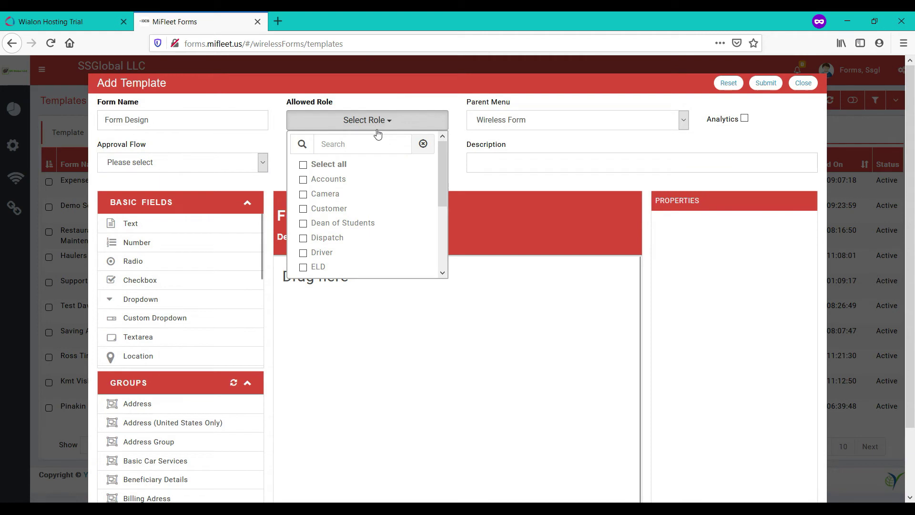
scroll(335, 212, "down", 3)
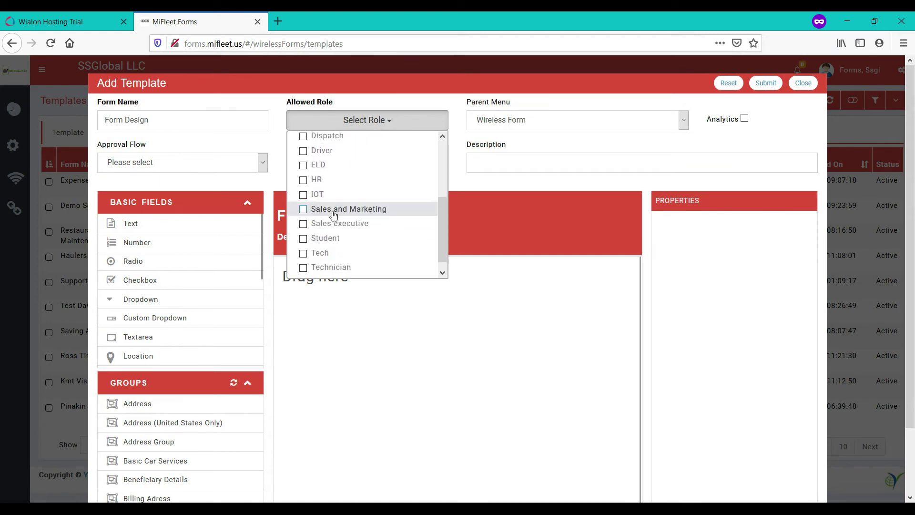
left_click(336, 246)
left_click(339, 260)
left_click(615, 141)
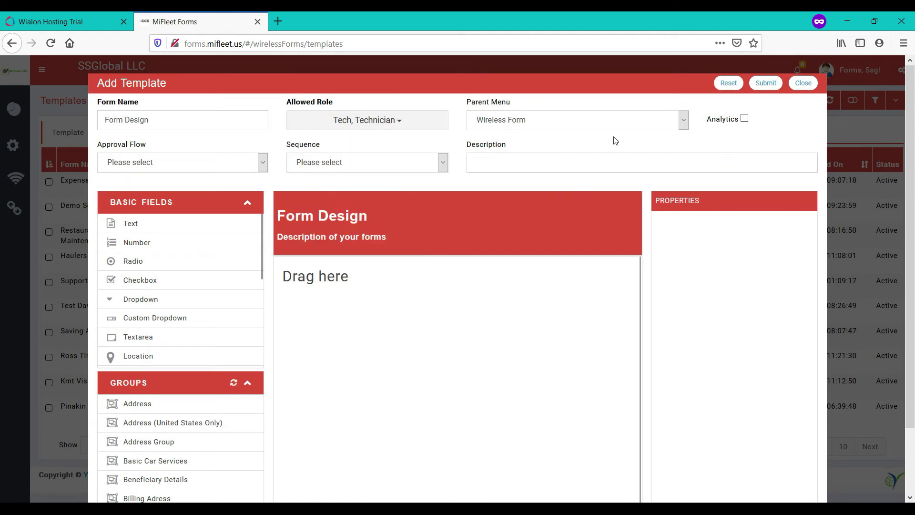
Check the Approval Flow and Sequence options, leaving both unset.
left_click(235, 162)
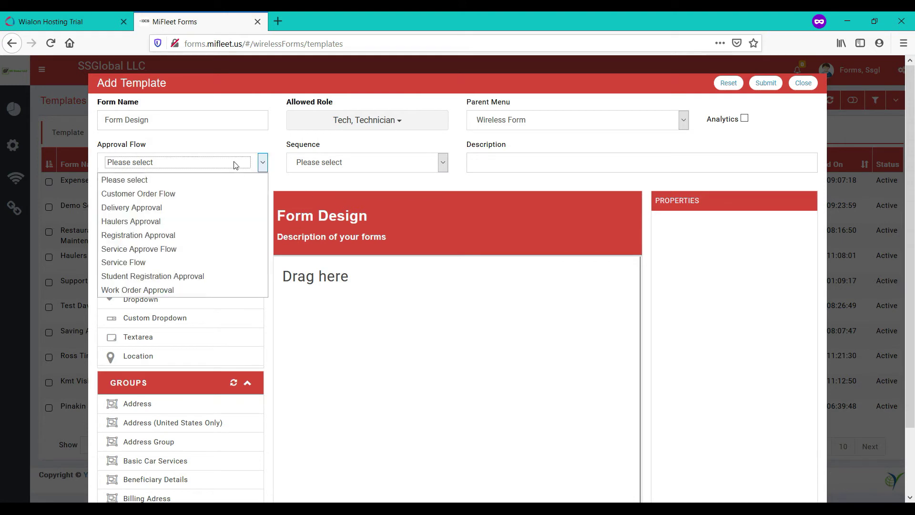
left_click(235, 162)
left_click(328, 163)
left_click(330, 164)
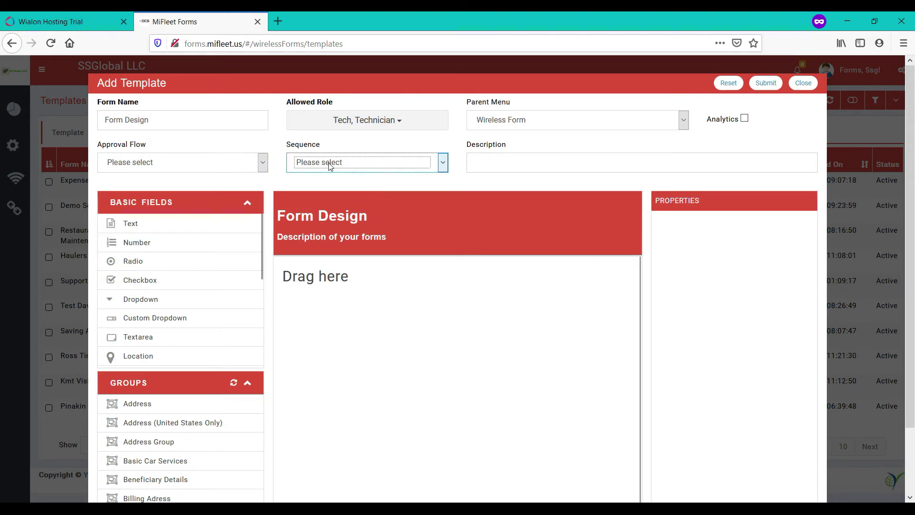
Add a text field labelled 'Name' to the form.
left_click_drag(145, 225, 333, 279)
double_click(726, 248)
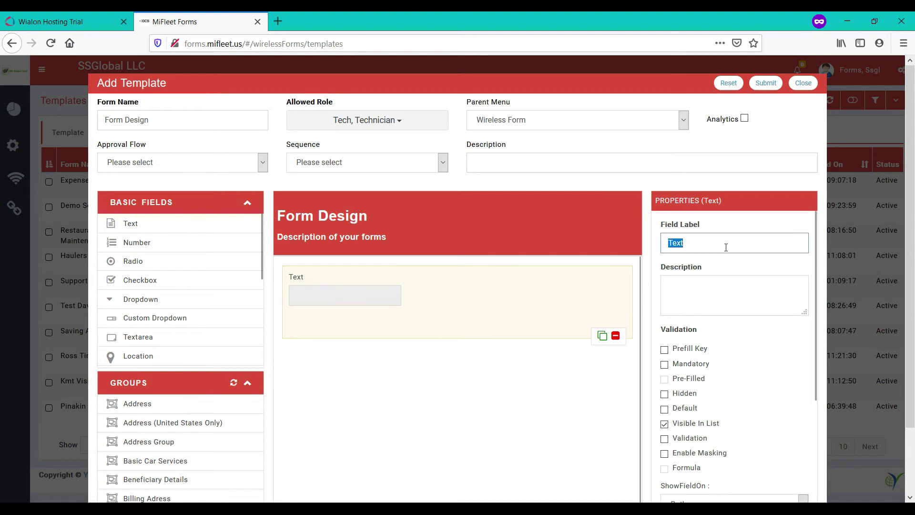
type("NAm")
key("BackSpace")
key("BackSpace")
type("a")
Add a radio field labelled 'Age' with options <25 and 25<.
left_click_drag(145, 265, 339, 396)
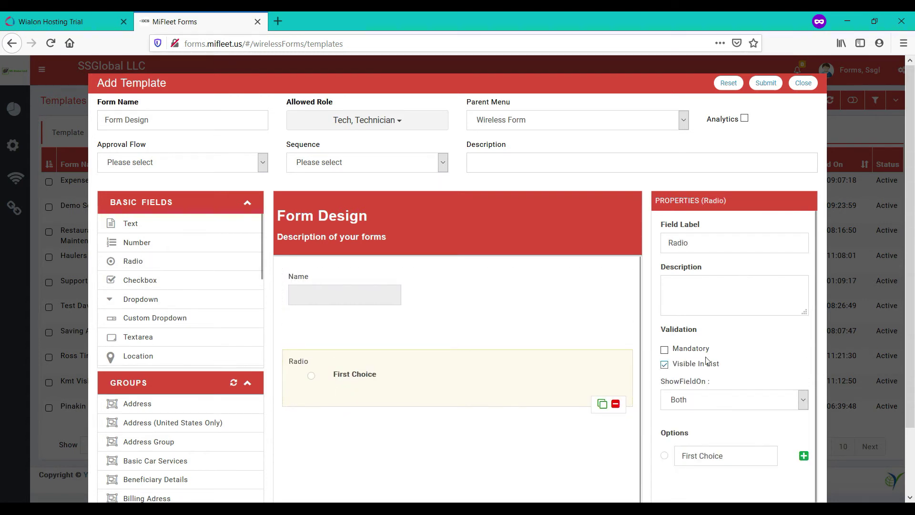
scroll(723, 397, "down", 3)
left_click(728, 379)
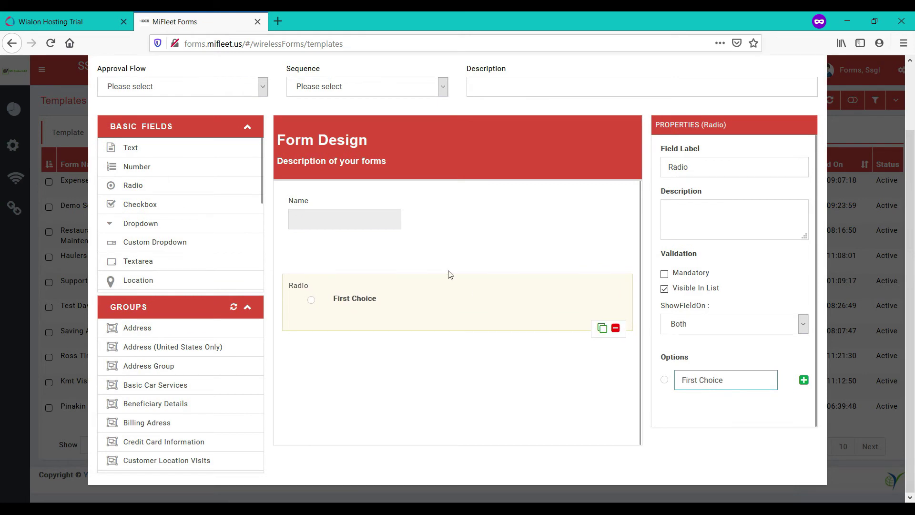
left_click(730, 166)
double_click(730, 167)
type("Age")
key("Tab")
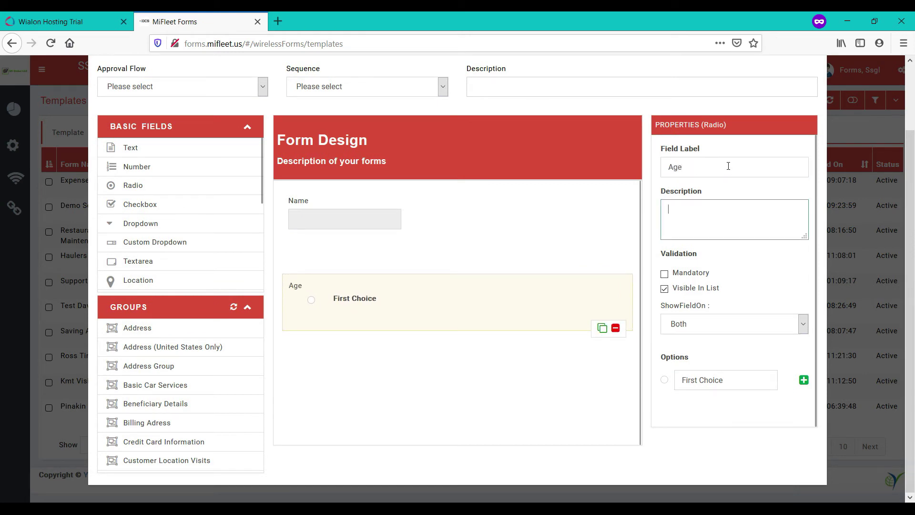
triple_click(733, 372)
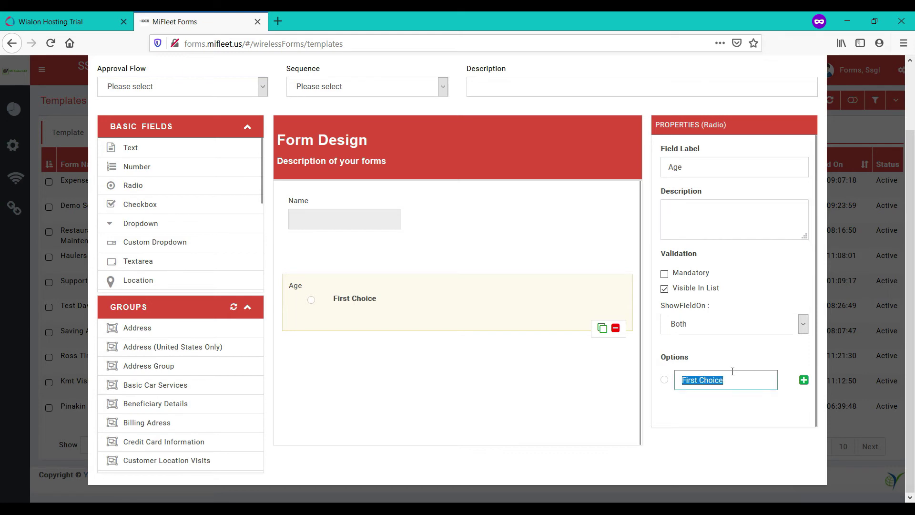
type("<25")
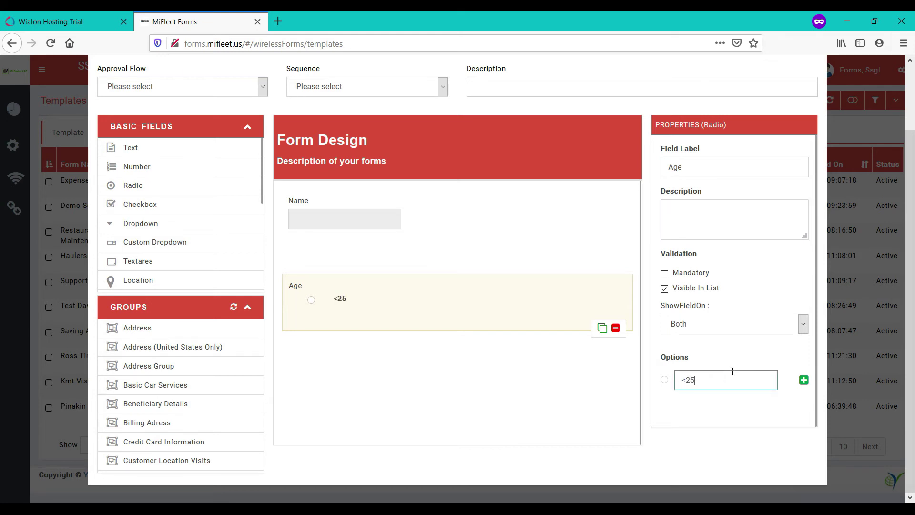
left_click(804, 380)
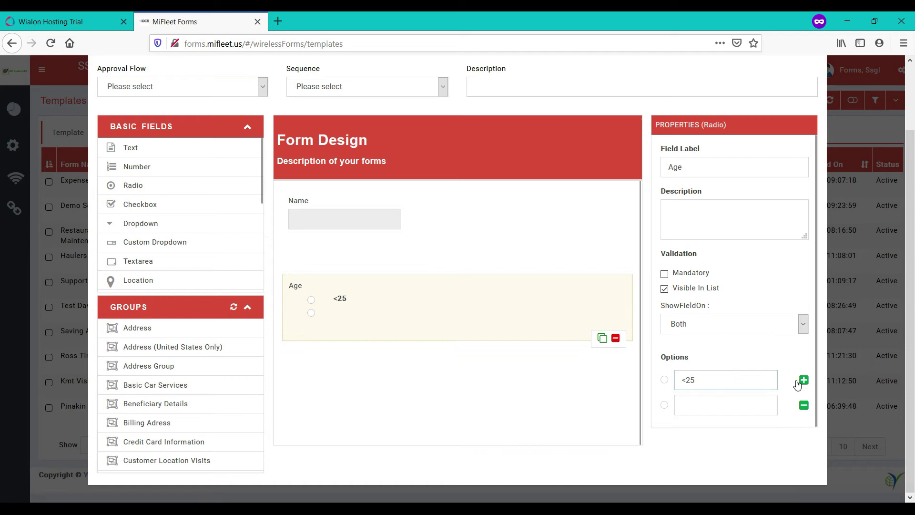
left_click(701, 405)
type("25<")
left_click(717, 430)
Add a Custom Dropdown field with a second choice.
left_click_drag(157, 242, 358, 369)
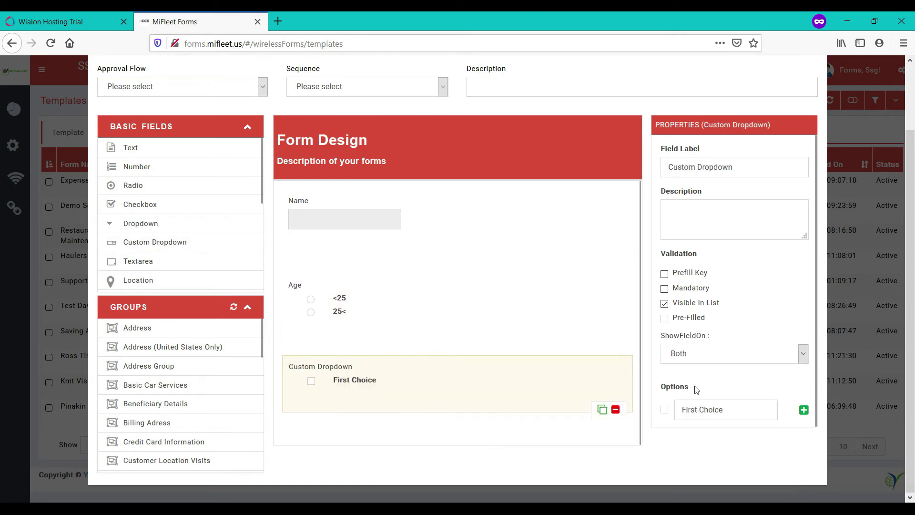
left_click(804, 410)
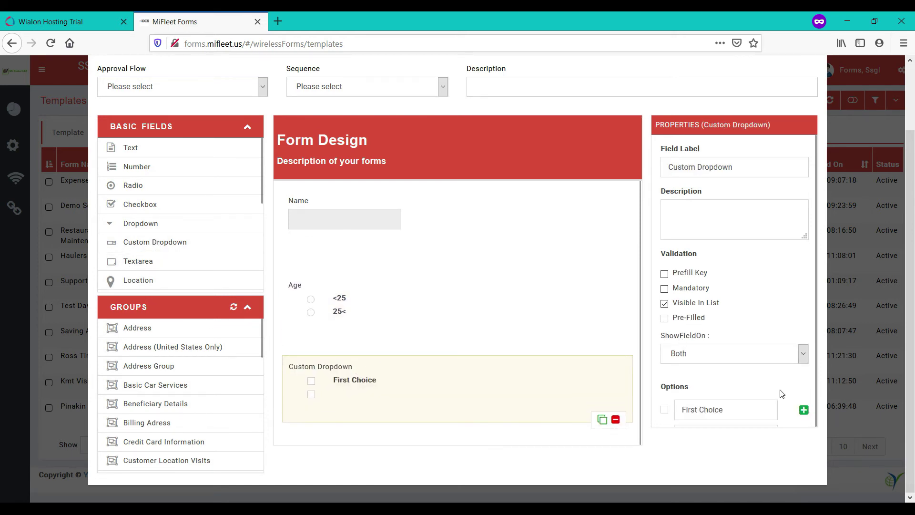
scroll(782, 394, "down", 1)
left_click(712, 410)
type("Second Choice")
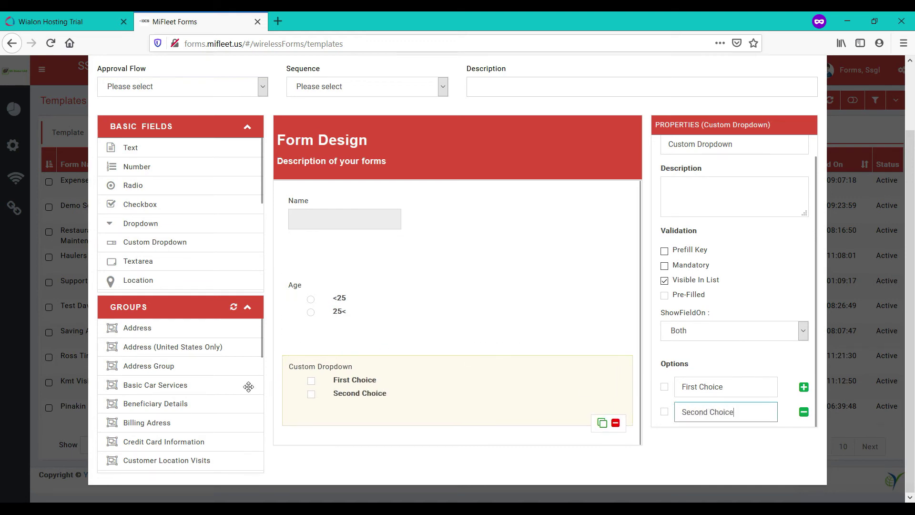
scroll(164, 337, "down", 1)
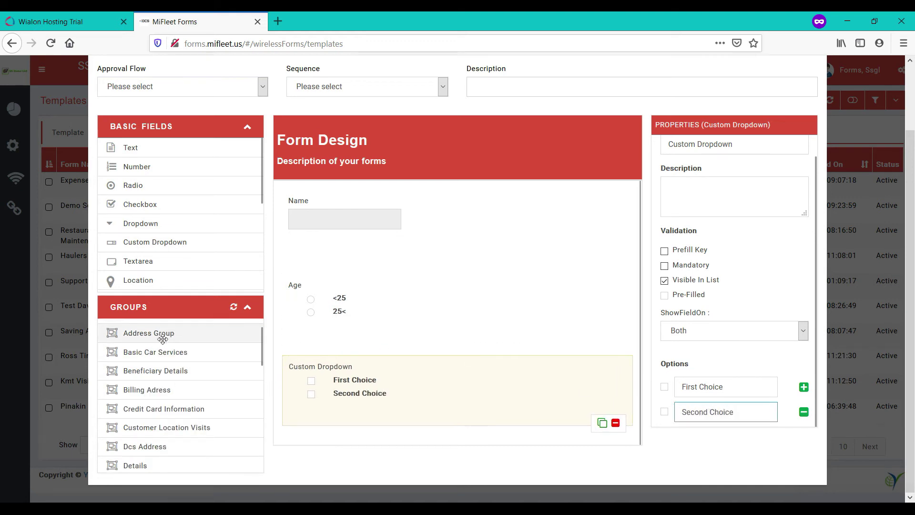
scroll(164, 352, "up", 1)
Add the Address (United States Only) group and a File Upload field.
left_click_drag(161, 347, 390, 442)
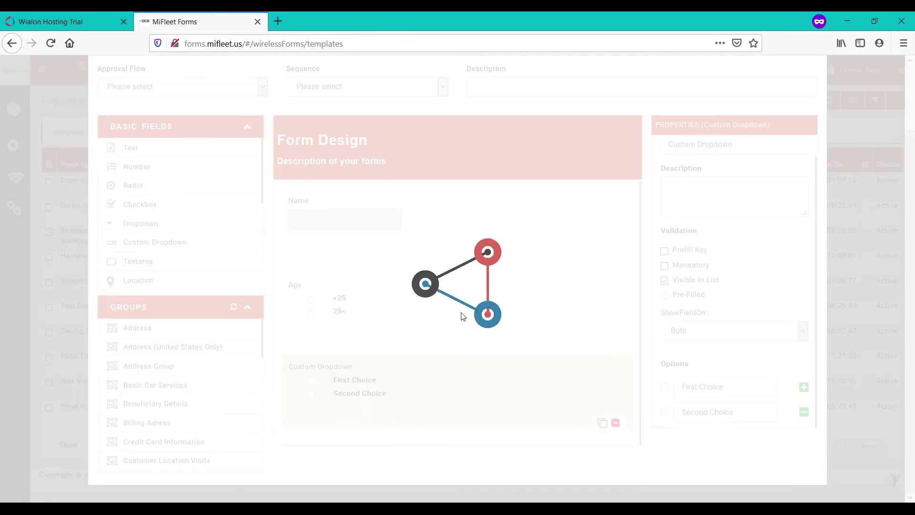
scroll(463, 316, "down", 3)
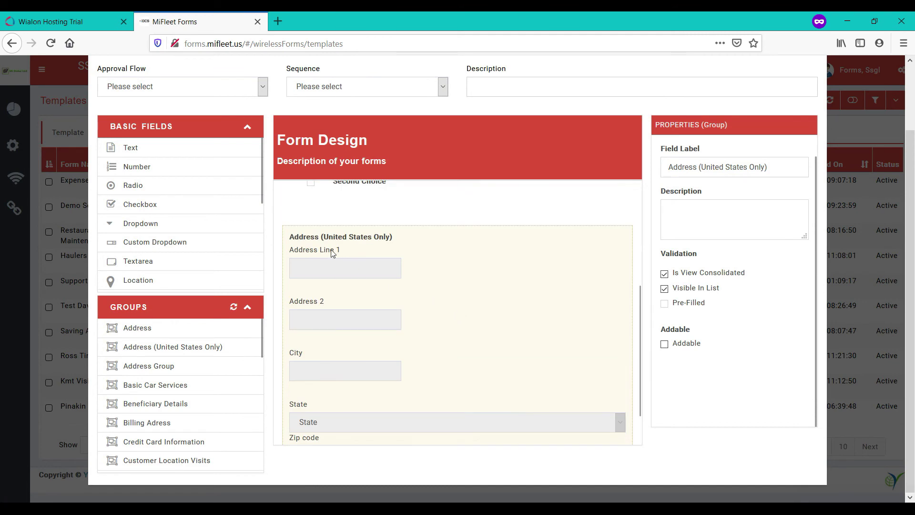
scroll(358, 315, "down", 1)
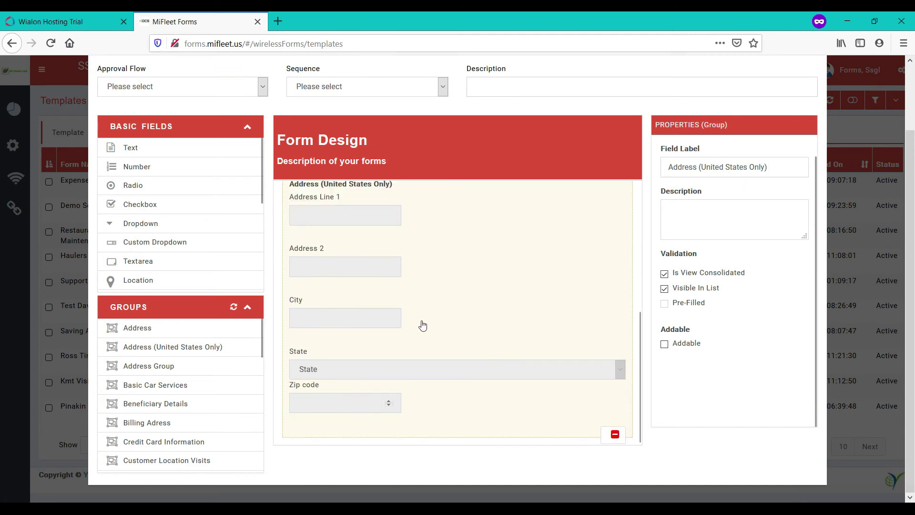
scroll(181, 214, "down", 5)
left_click_drag(143, 217, 434, 441)
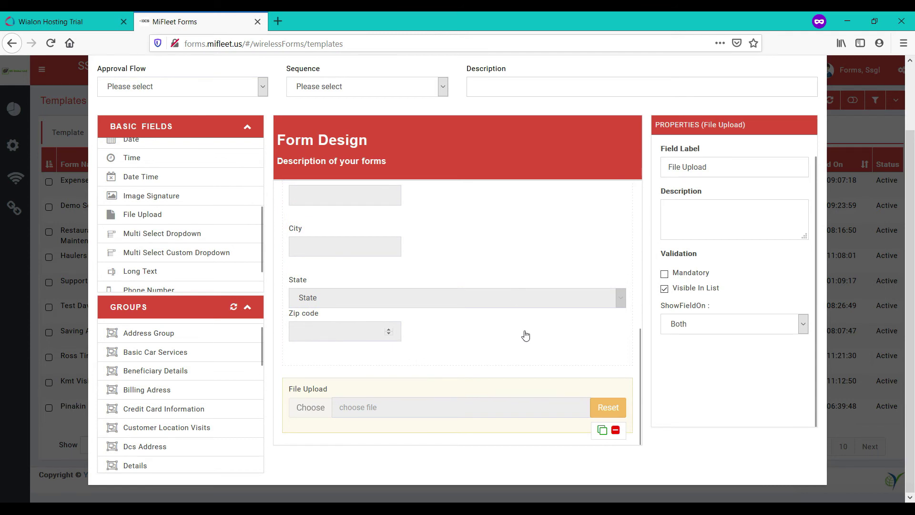
scroll(699, 385, "up", 2)
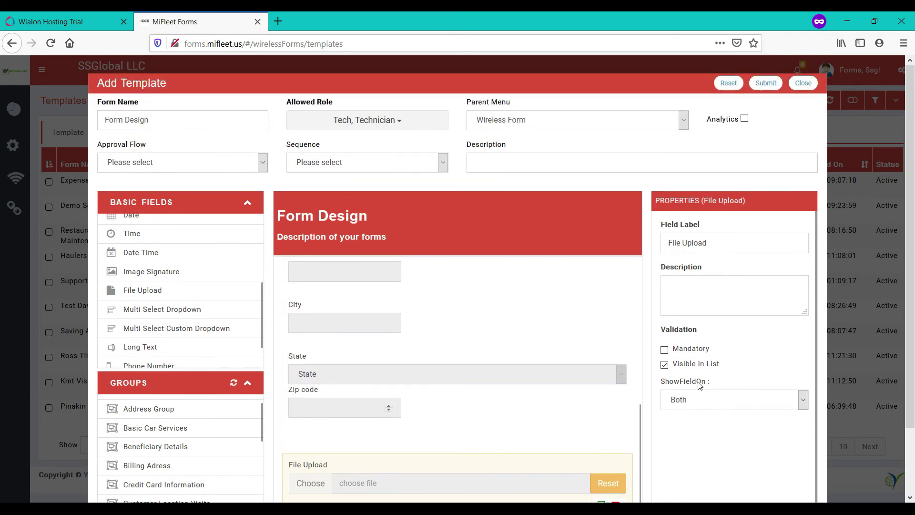
Save the Form Design template, then start a blank Form Design entry from Wireless Form > Forms.
left_click(761, 86)
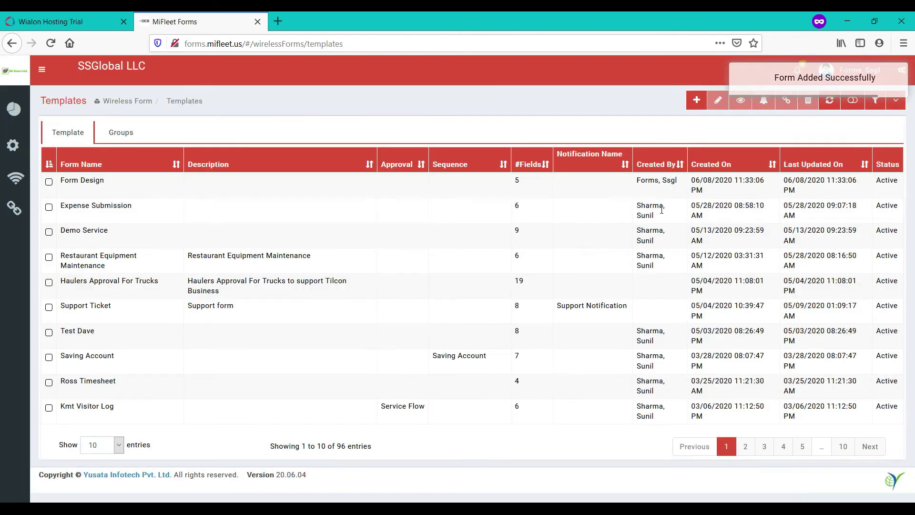
left_click(16, 178)
left_click(53, 217)
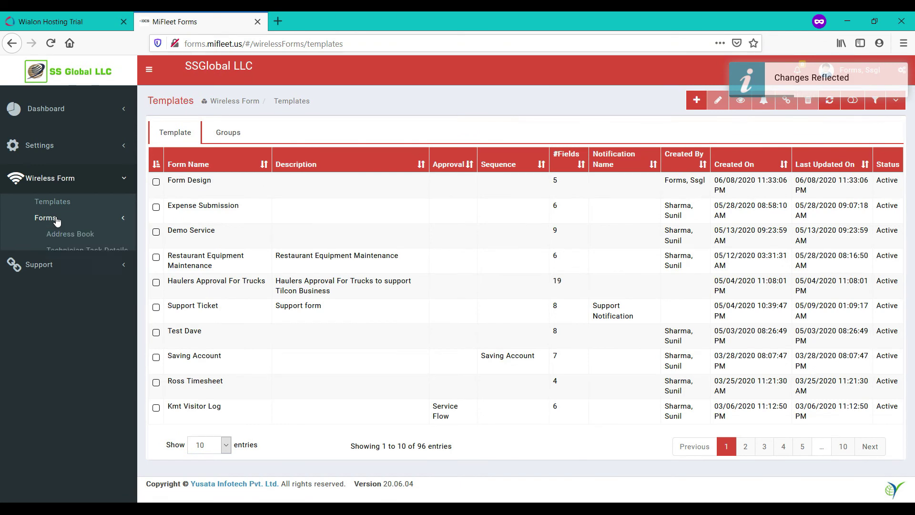
left_click(72, 464)
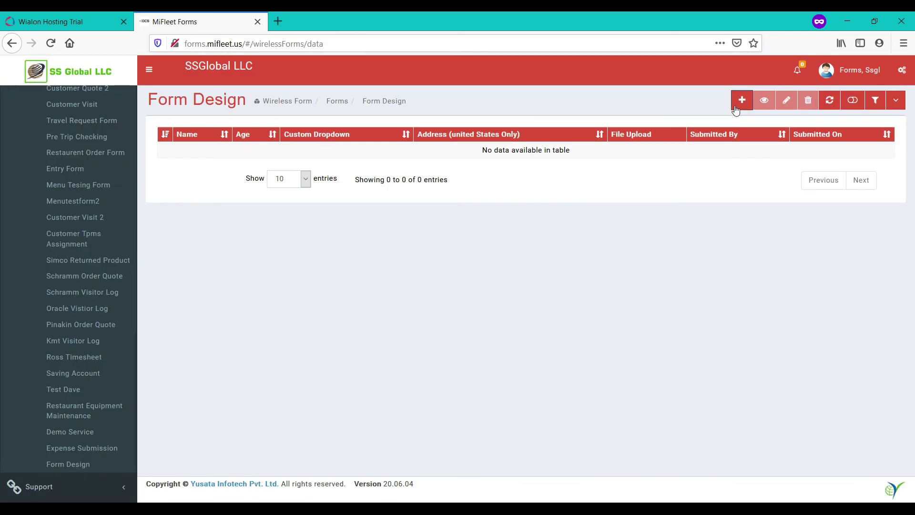
left_click(741, 101)
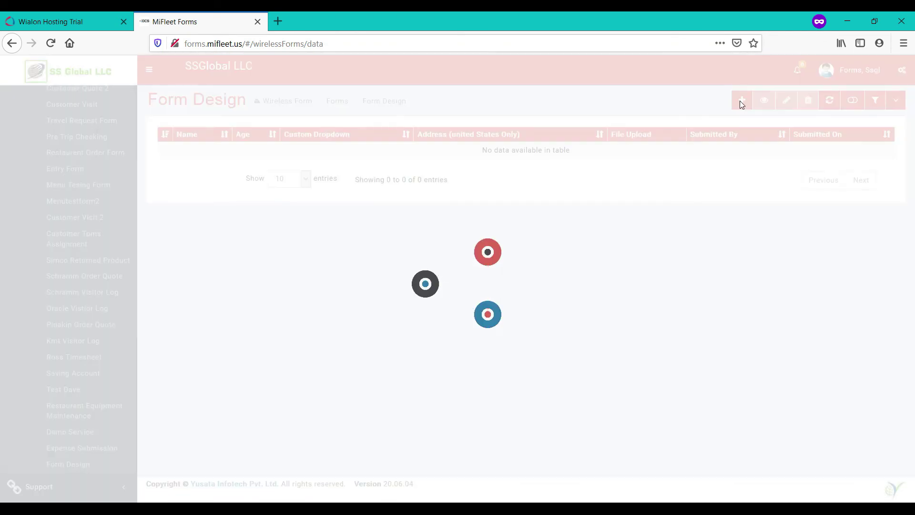
left_click(385, 130)
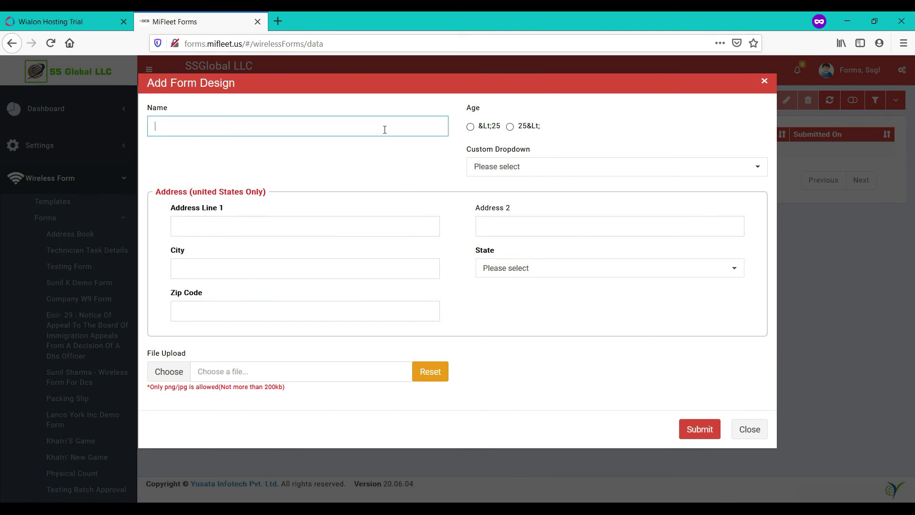
Set the entry's age to under 25 and pick Second Choice in the custom dropdown.
key("Tab")
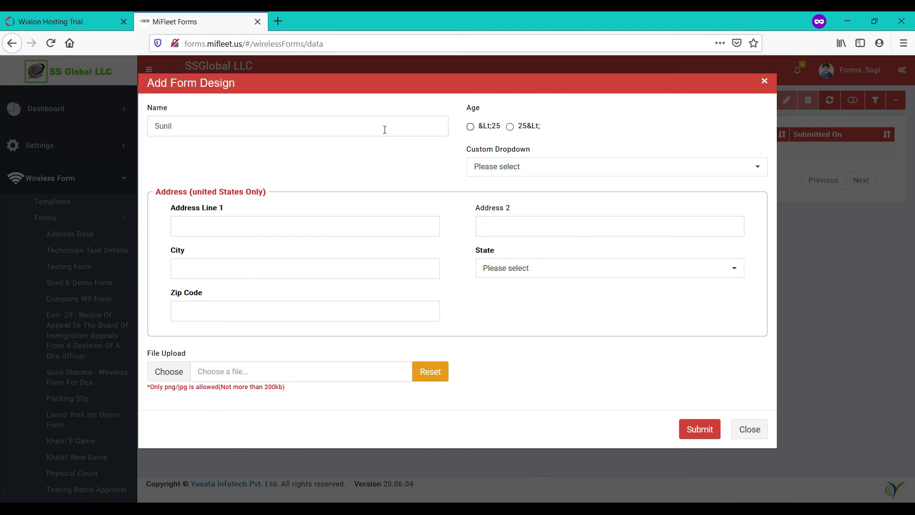
key("Tab")
key("space")
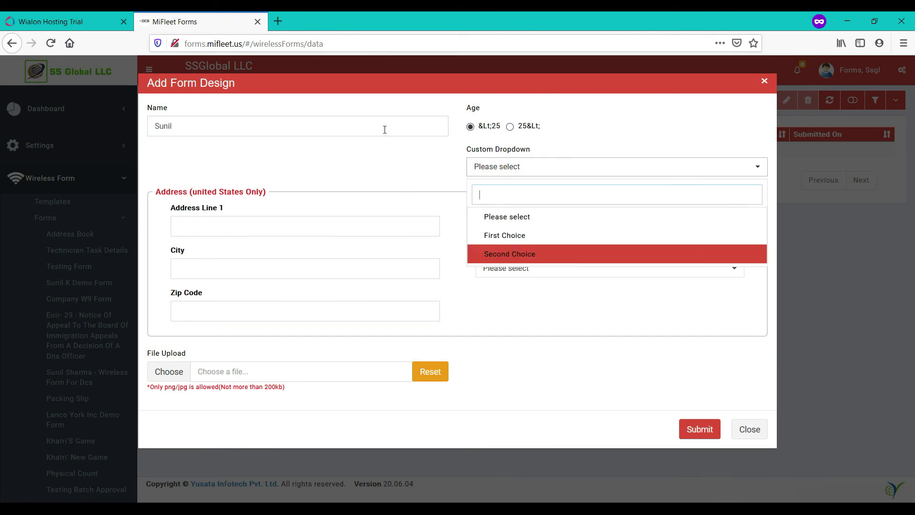
key("Return")
Fill in the address and city, choose NEW JERSEY as state, and enter zip 08054.
key("Tab")
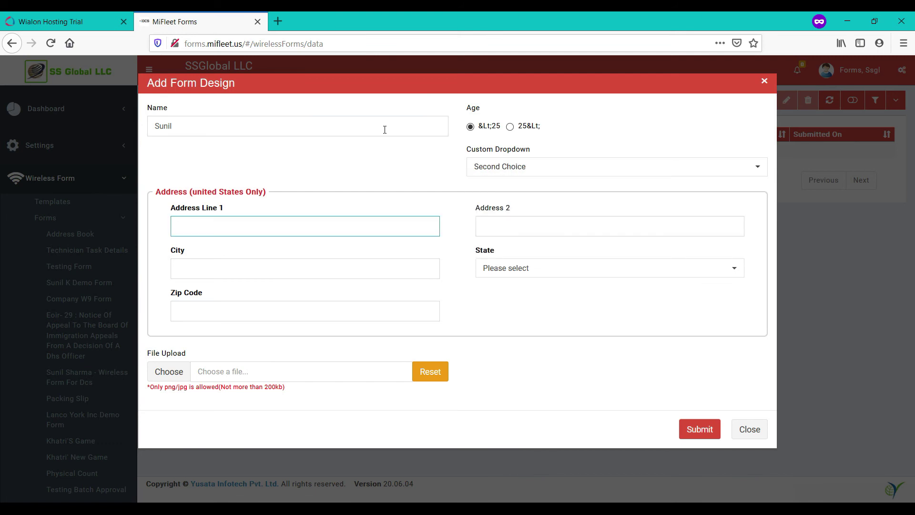
key("Tab")
key("Tab")
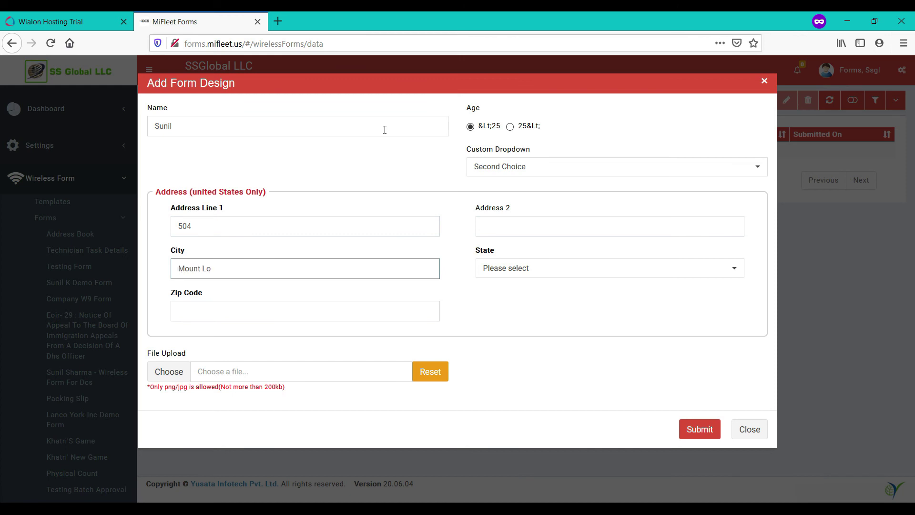
key("Tab")
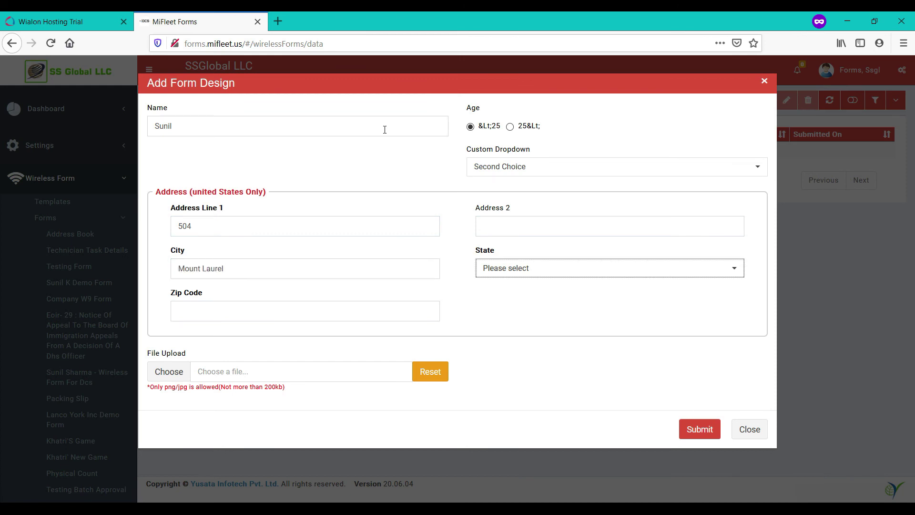
type("new")
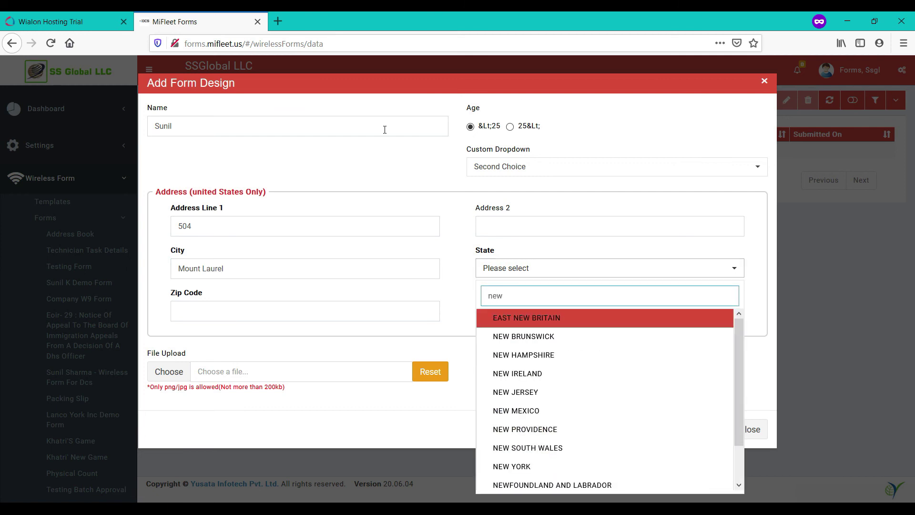
type(" jer")
key("Return")
key("Tab")
type("08054")
Attach Yusata_symbol.png as the uploaded image and submit the entry.
key("Tab")
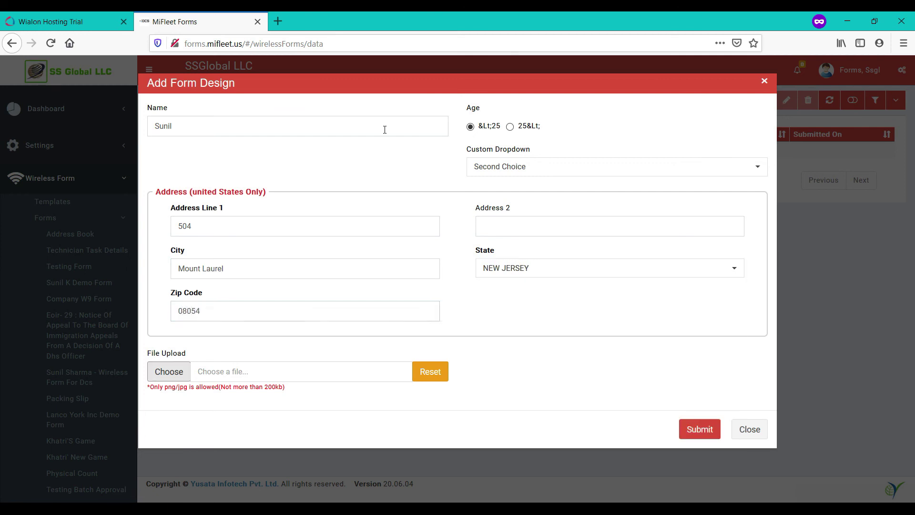
double_click(399, 145)
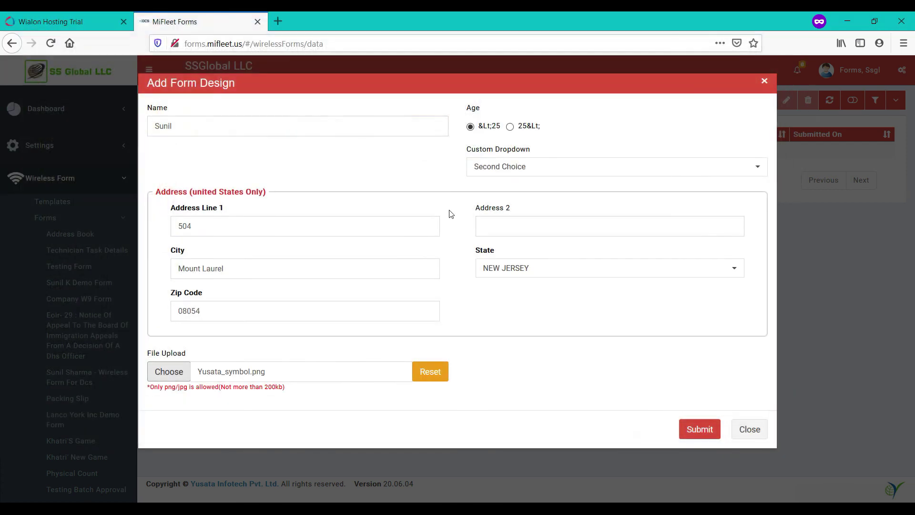
left_click(707, 429)
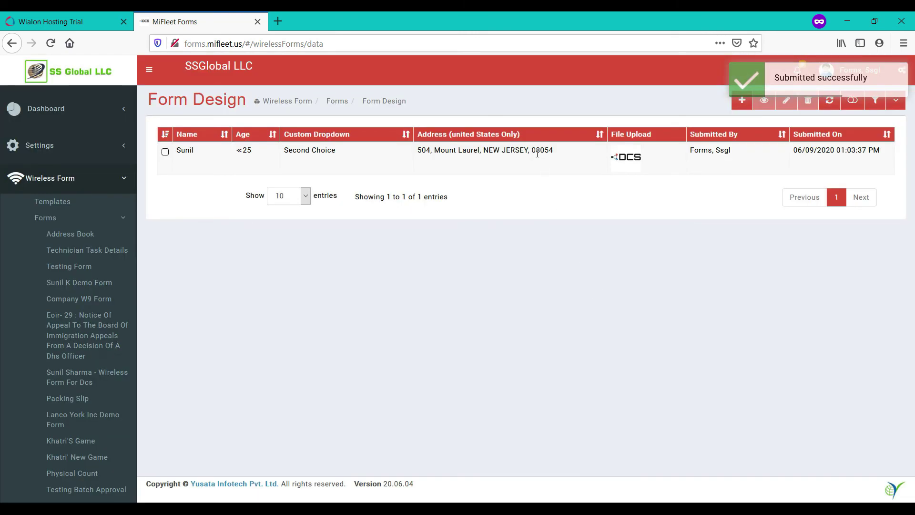
View the newly submitted Form Design entry's details, then close the View Form dialog.
left_click(714, 160)
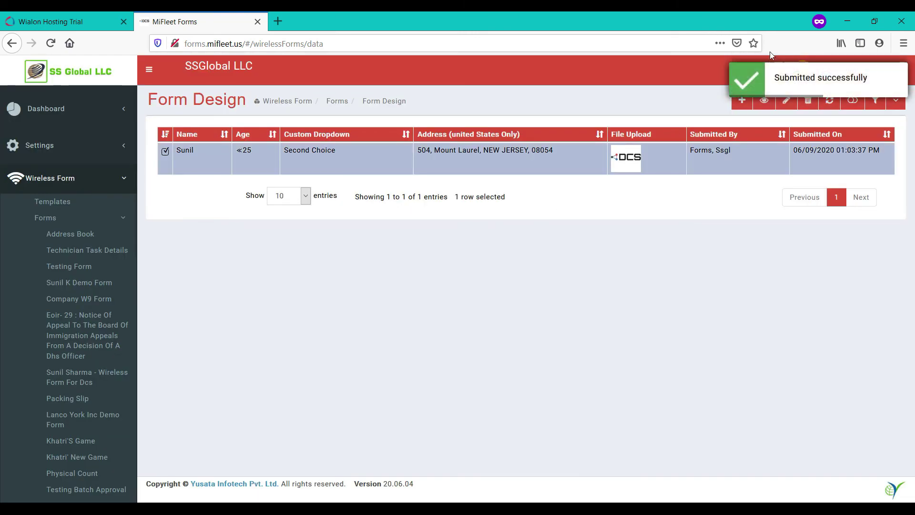
left_click(763, 106)
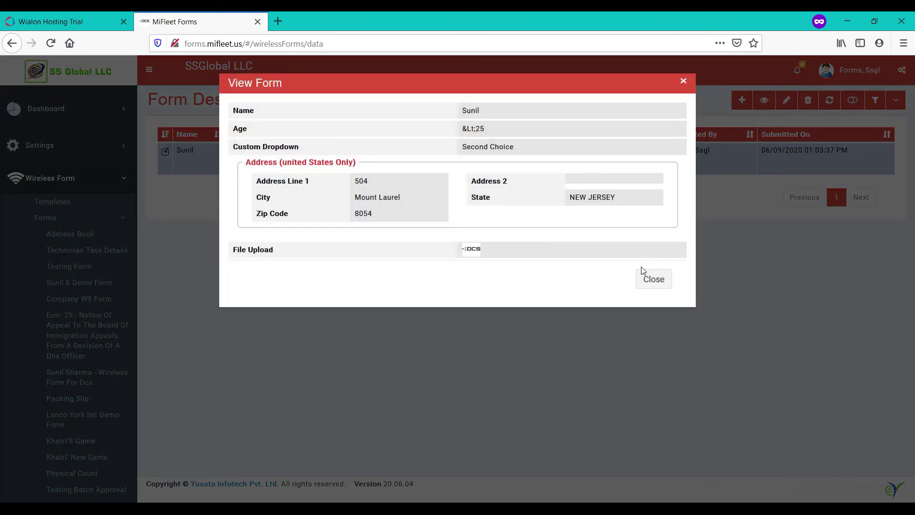
left_click(473, 250)
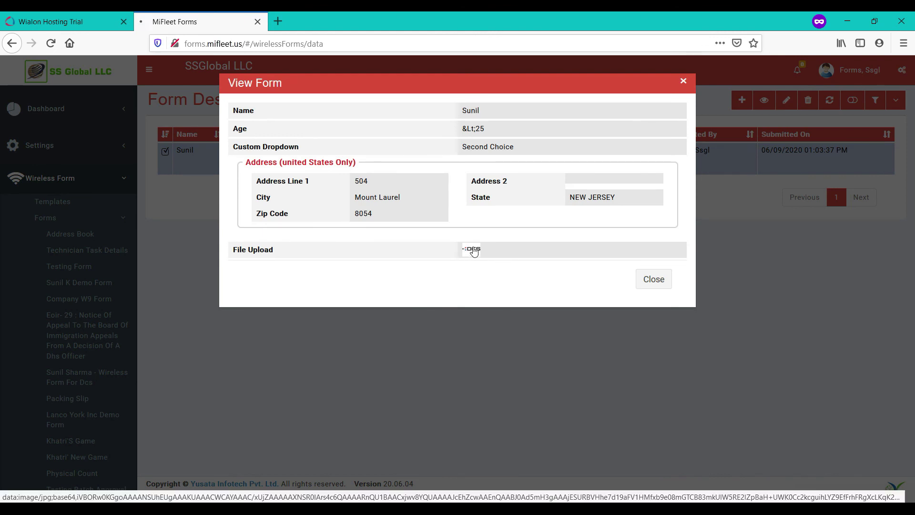
left_click(767, 410)
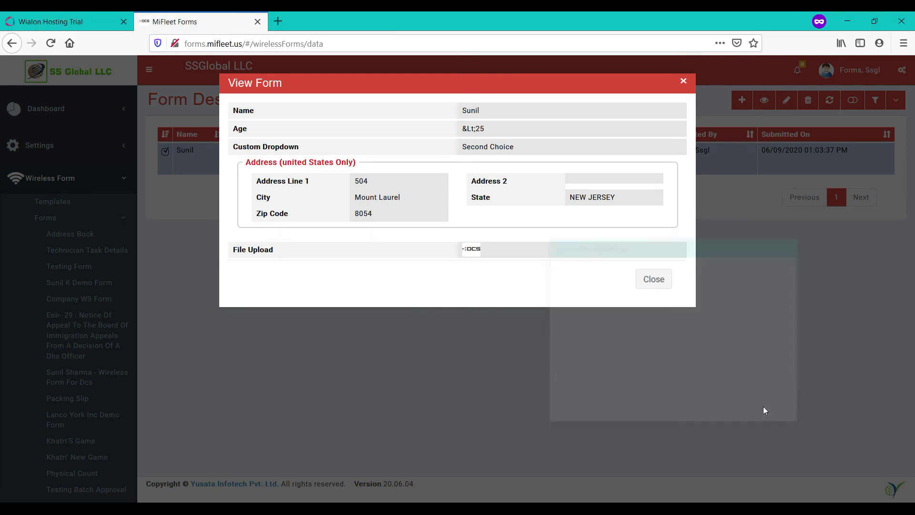
left_click(664, 281)
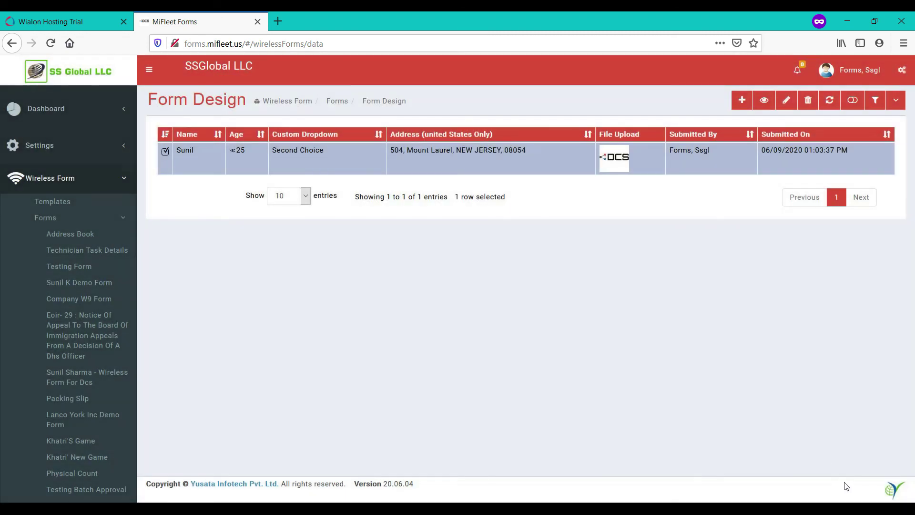
Sign out of MiFleet Forms from the account menu.
key("ctrl+shift+Tab")
left_click(195, 22)
left_click(860, 71)
left_click(851, 208)
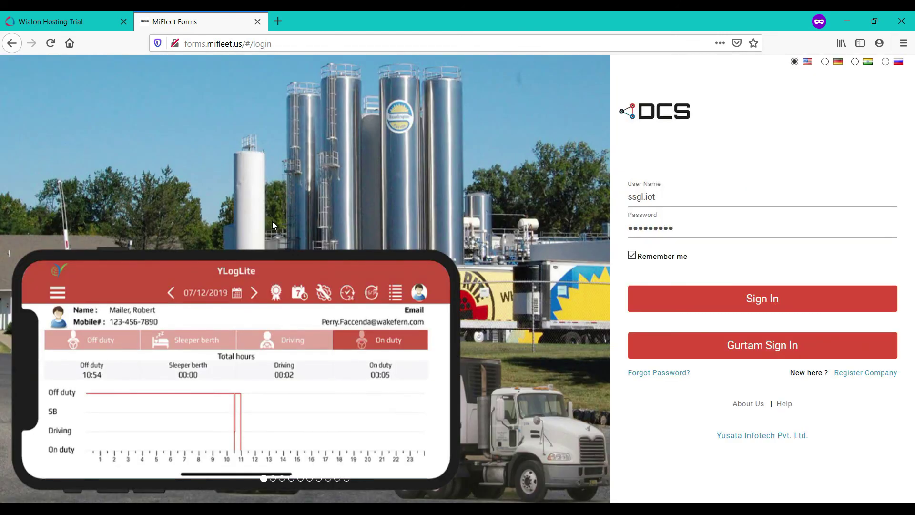
Close the Wialon Hosting tab and start signing in through Gurtam.
left_click(47, 15)
left_click(124, 21)
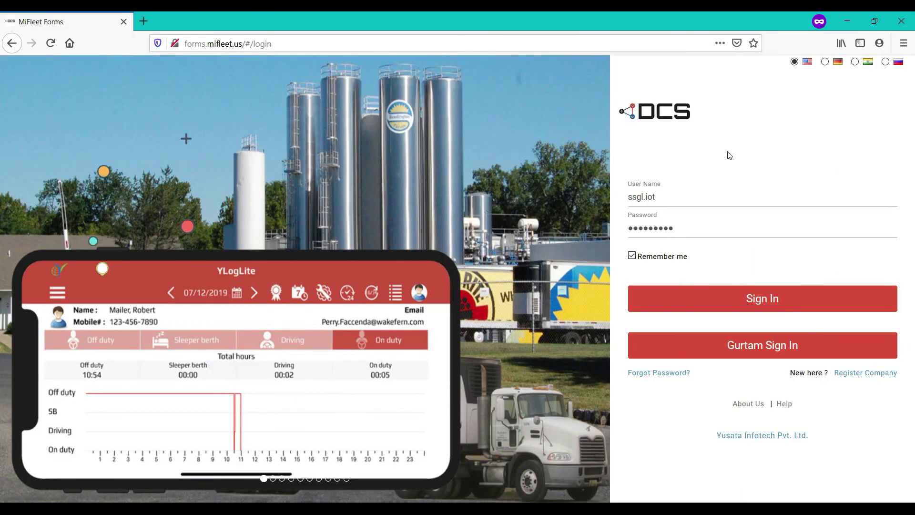
left_click(778, 356)
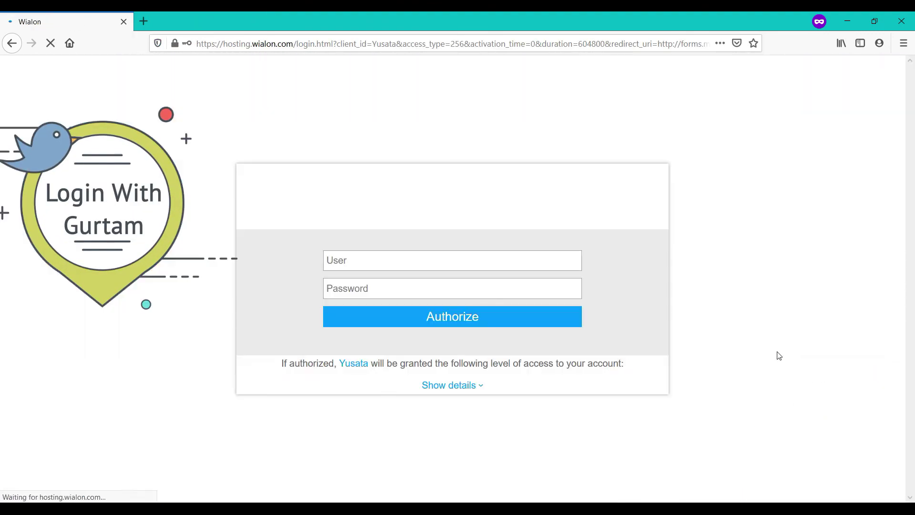
Fill in the first saved login, review the requested permissions, and authorize MiFleet.
left_click(430, 259)
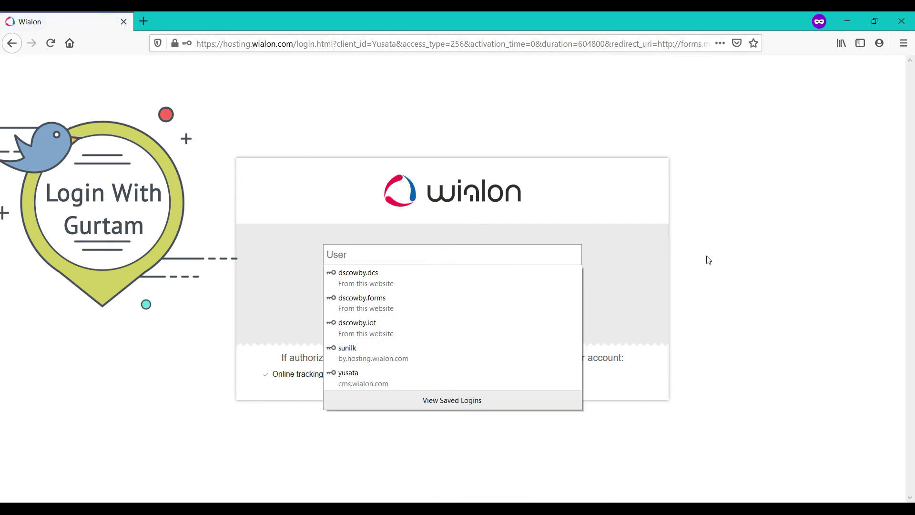
key("Down")
key("Return")
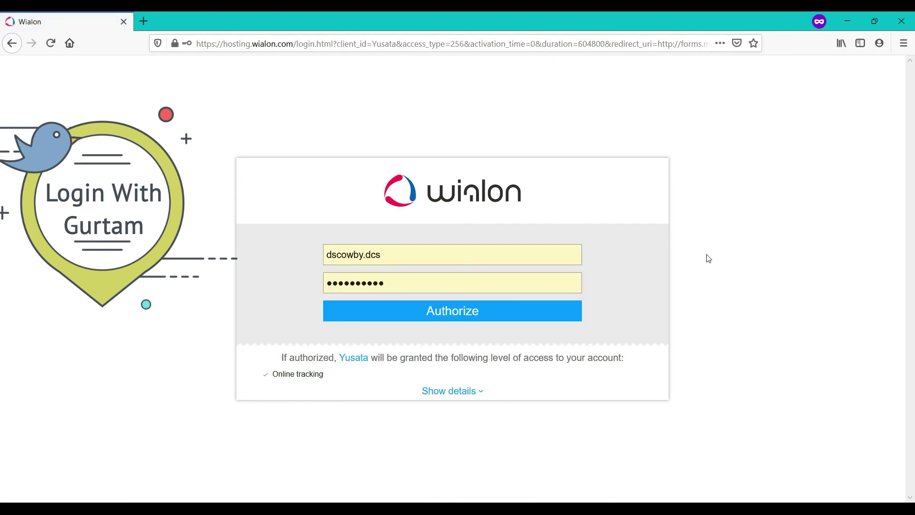
left_click(310, 376)
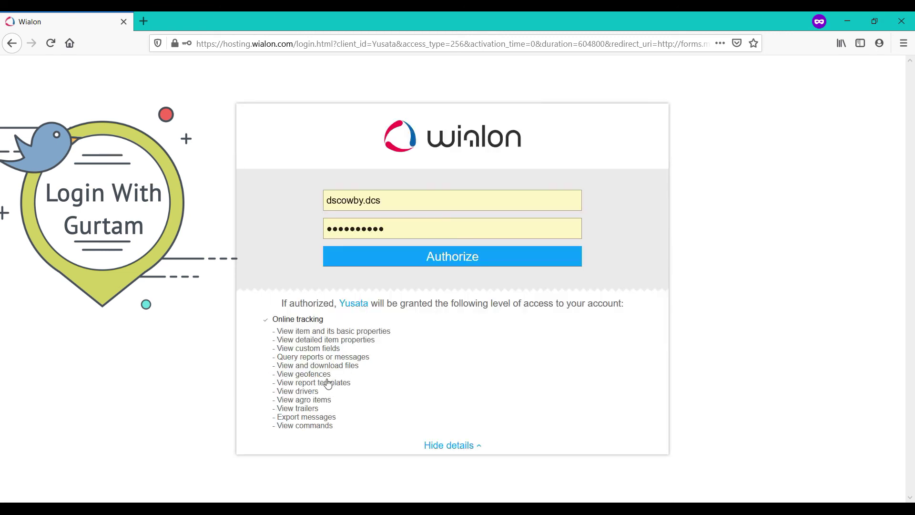
left_click(466, 259)
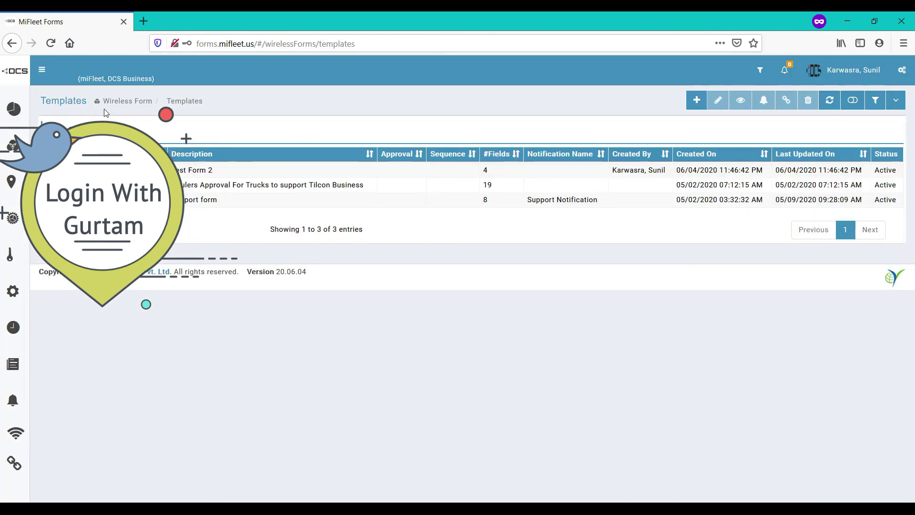
Expand the Logs, Wireless Form and Dispatch sidebar sections, then sign out of MiFleet Forms.
left_click(12, 218)
left_click(96, 396)
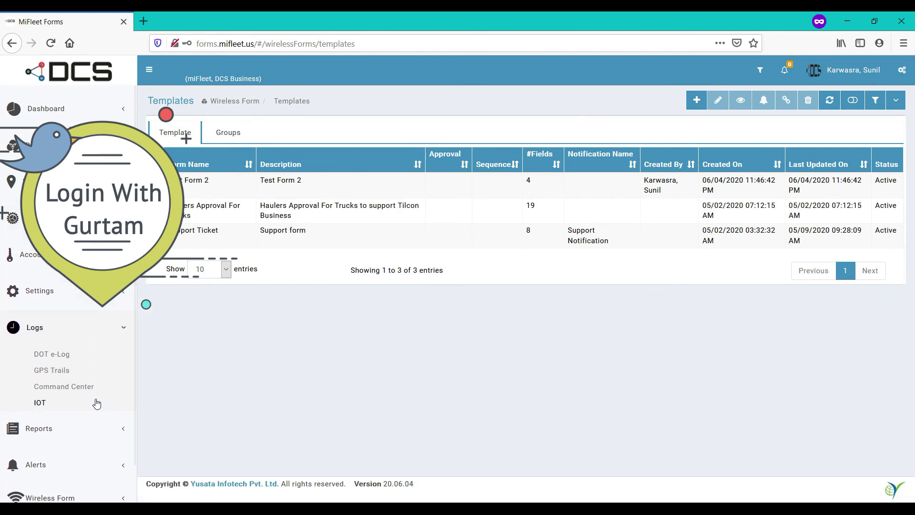
left_click(83, 496)
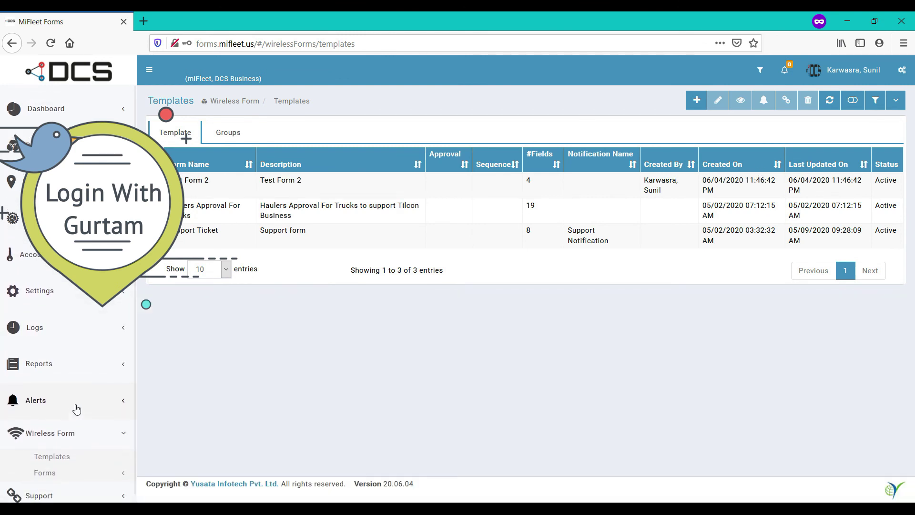
left_click(76, 185)
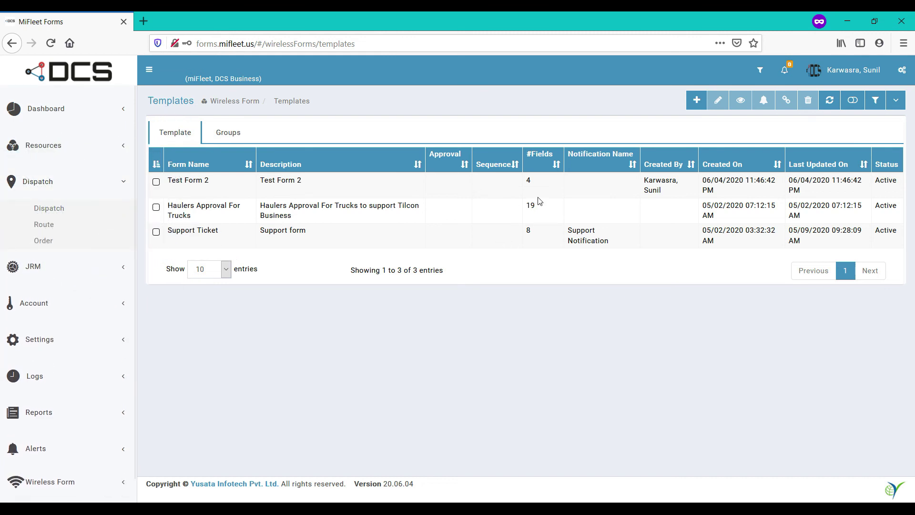
left_click(855, 72)
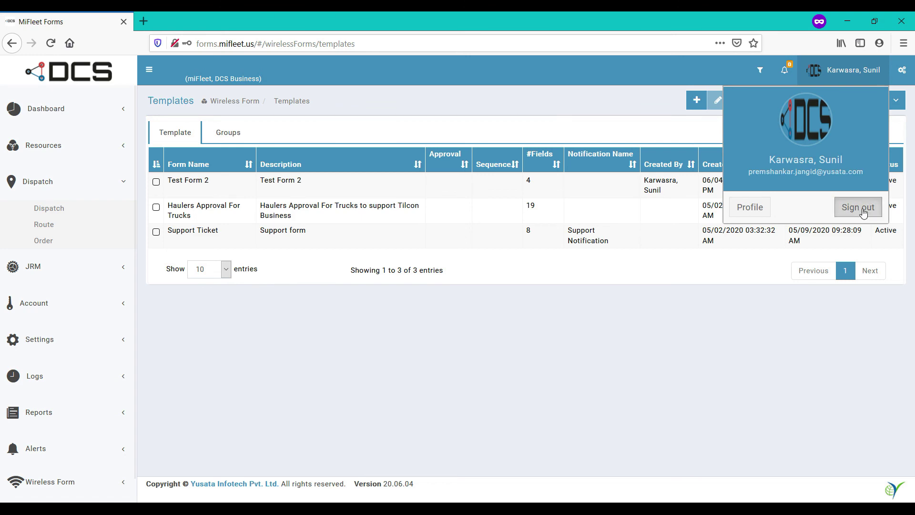
left_click(858, 208)
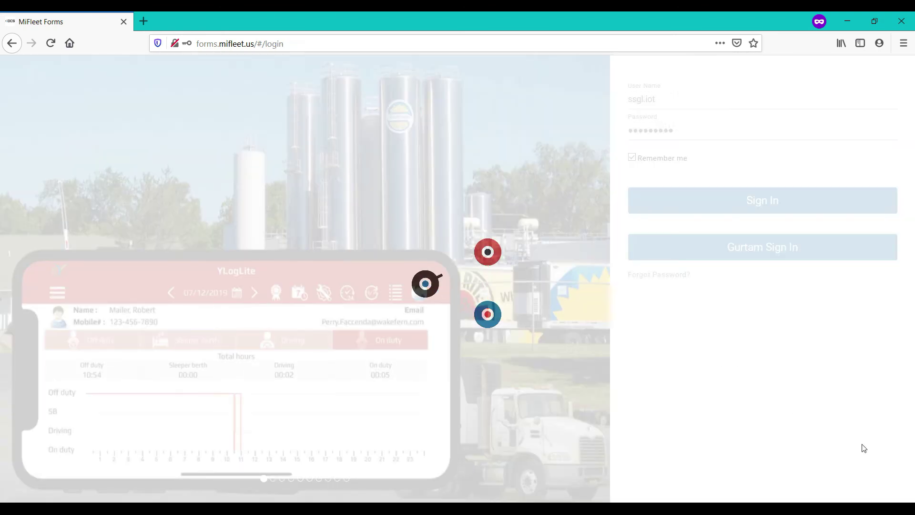